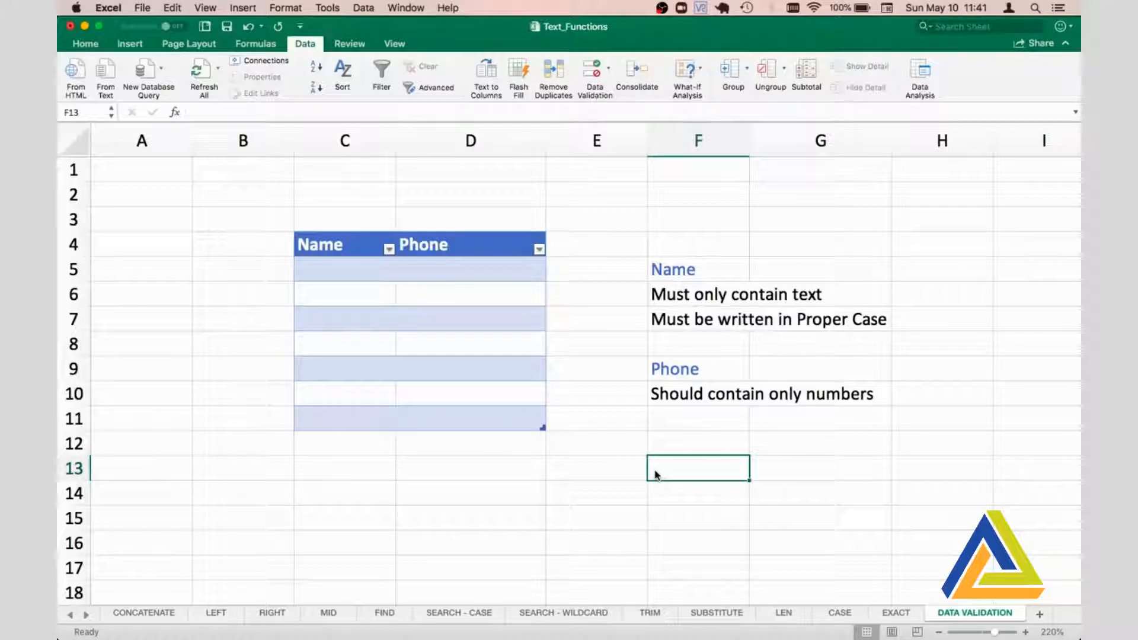
- Examine the Name and Phone table and the entry rules listed beside it in column F
key("Left")
key("Left")
key("Left")
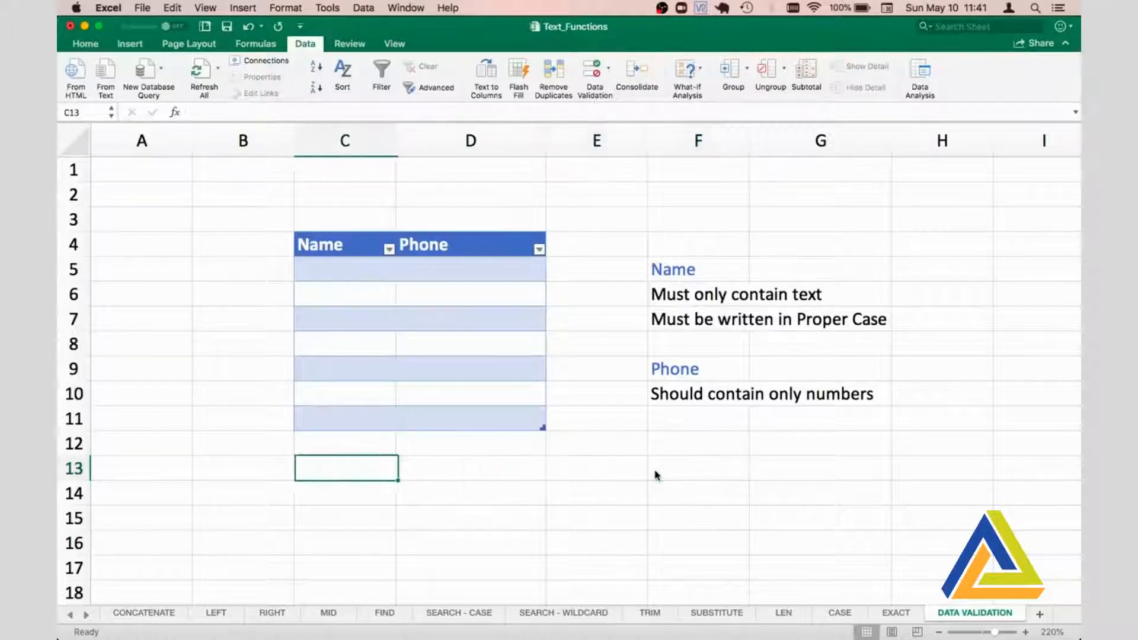
key("Up")
key("Up")
key("Up")
key("Up")
key("Up")
key("Up")
key("Up")
key("Up")
key("Up")
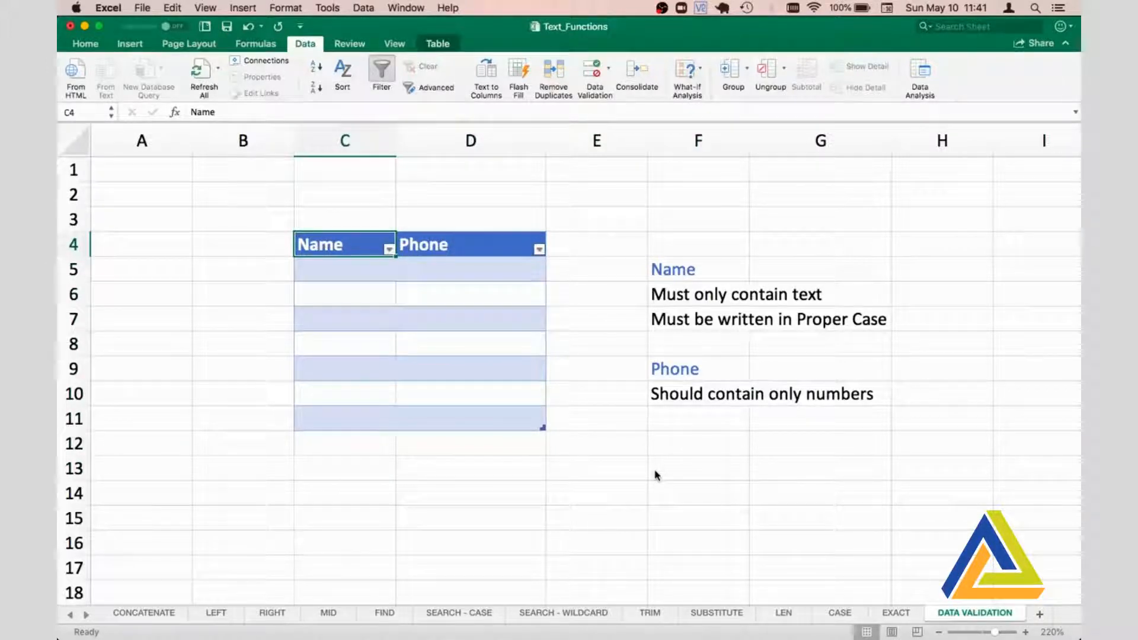
key("Right")
key("Right")
key("Right")
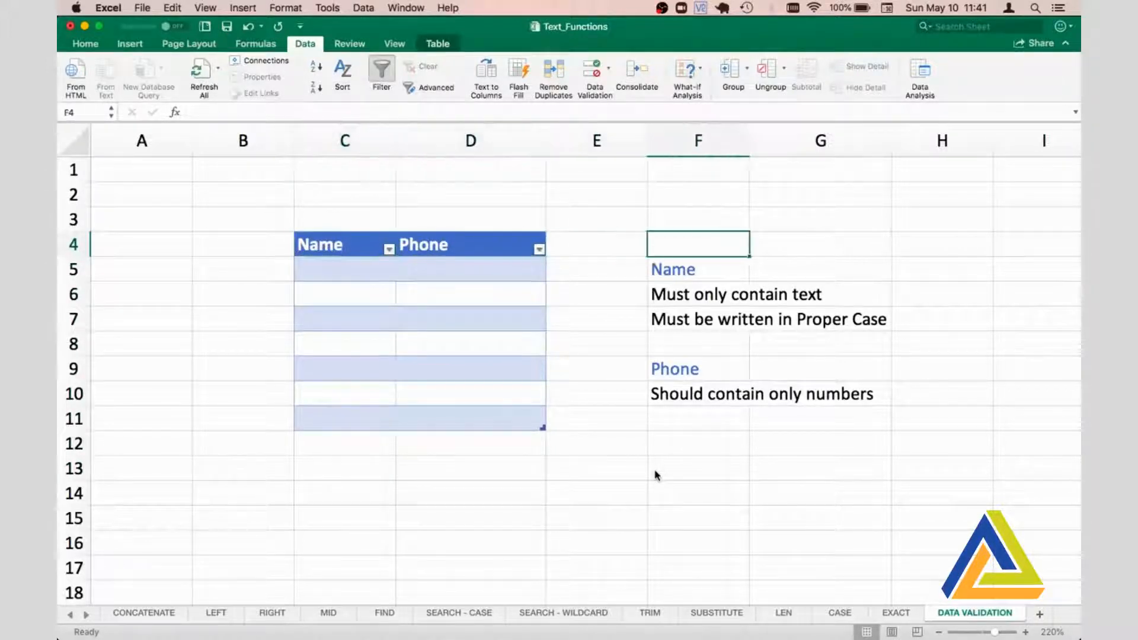
key("Down")
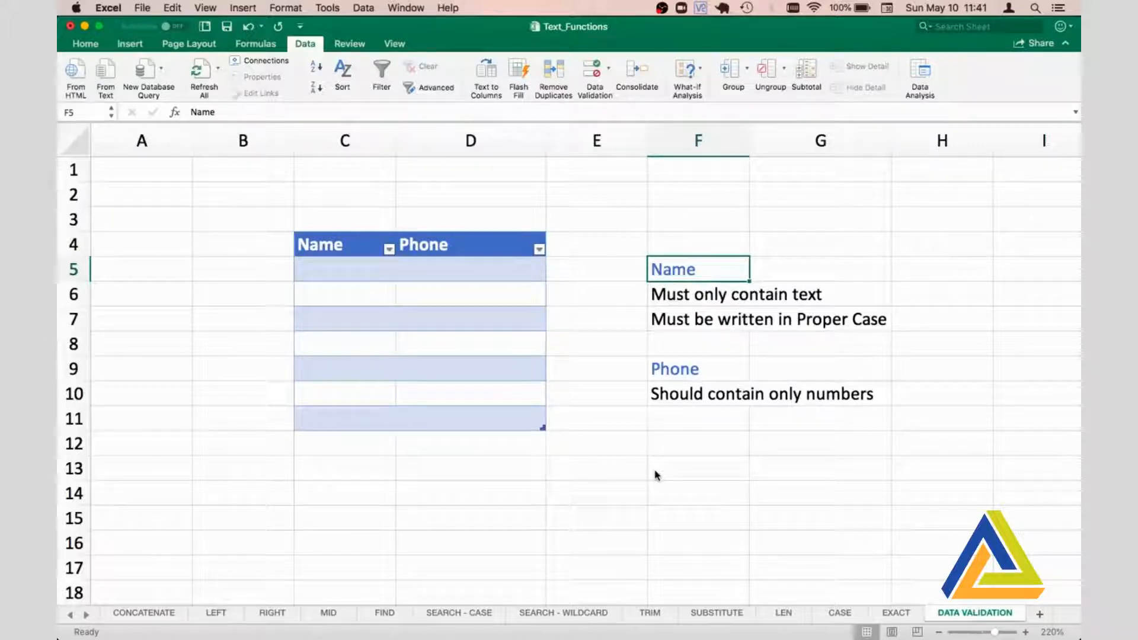
key("Down")
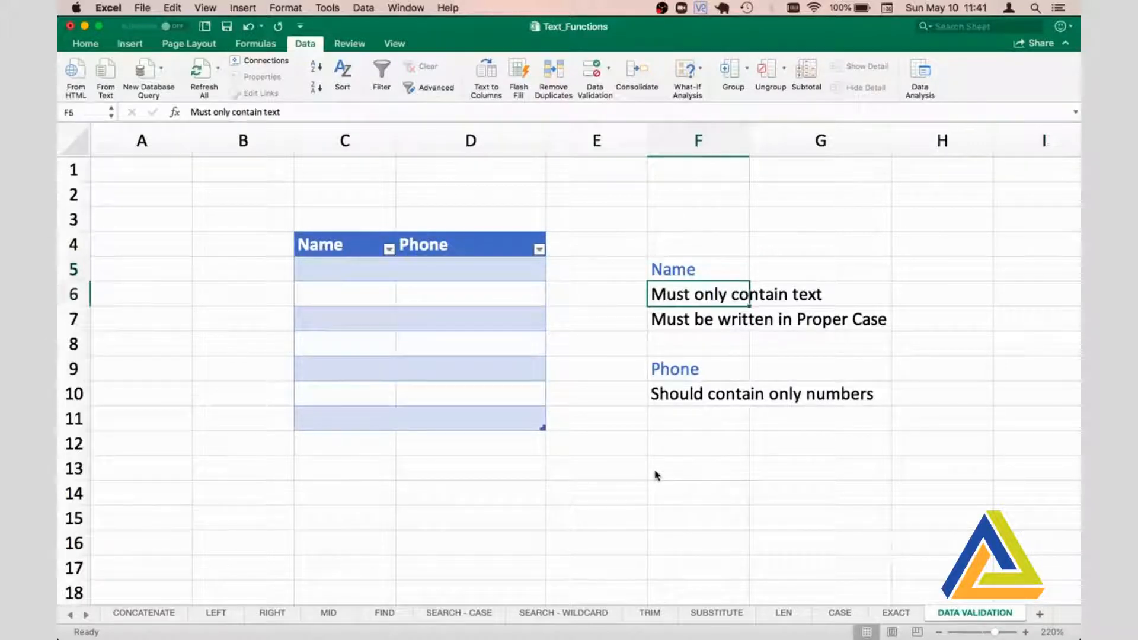
key("Down")
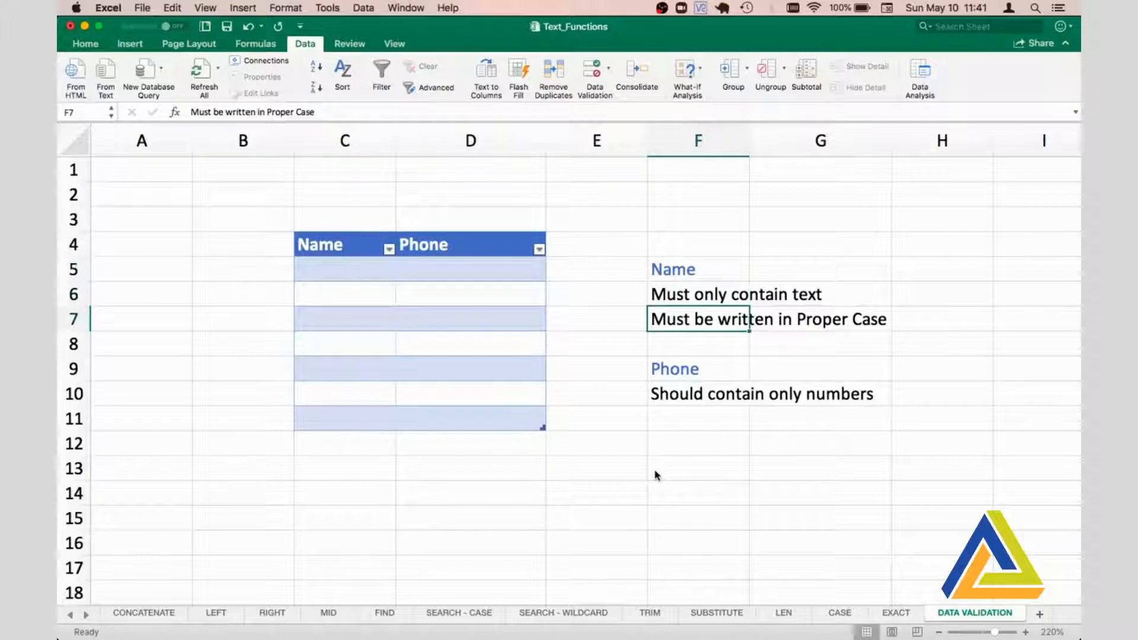
key("Up")
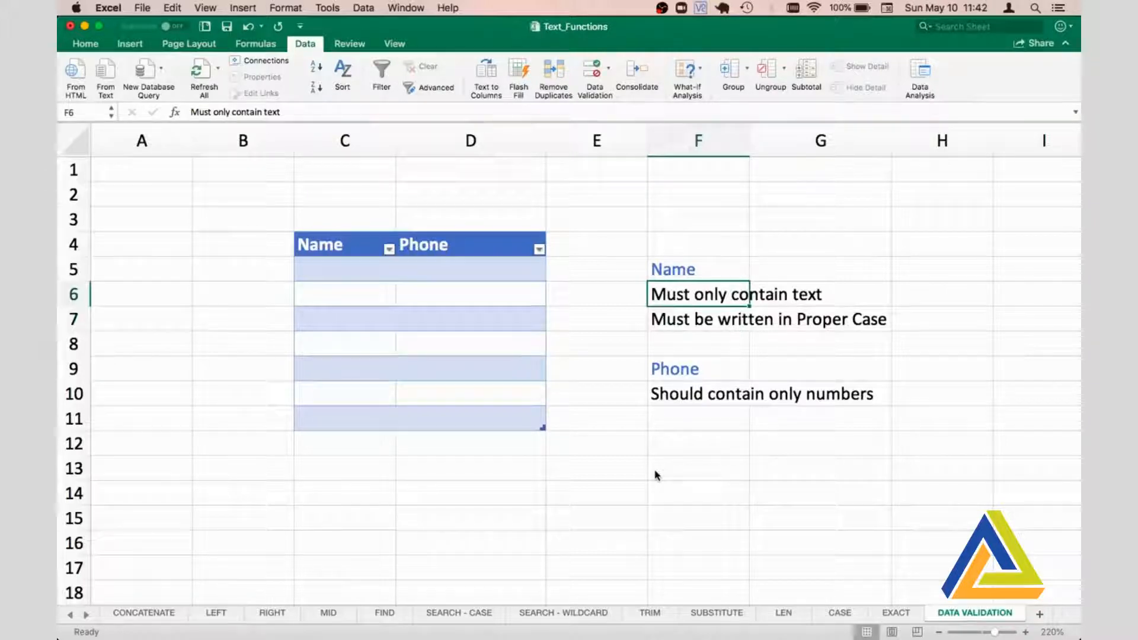
- Start a data validation rule for cell C5, the first Name entry, with Custom as the allowed criterion
key("Left")
key("Left")
key("Left")
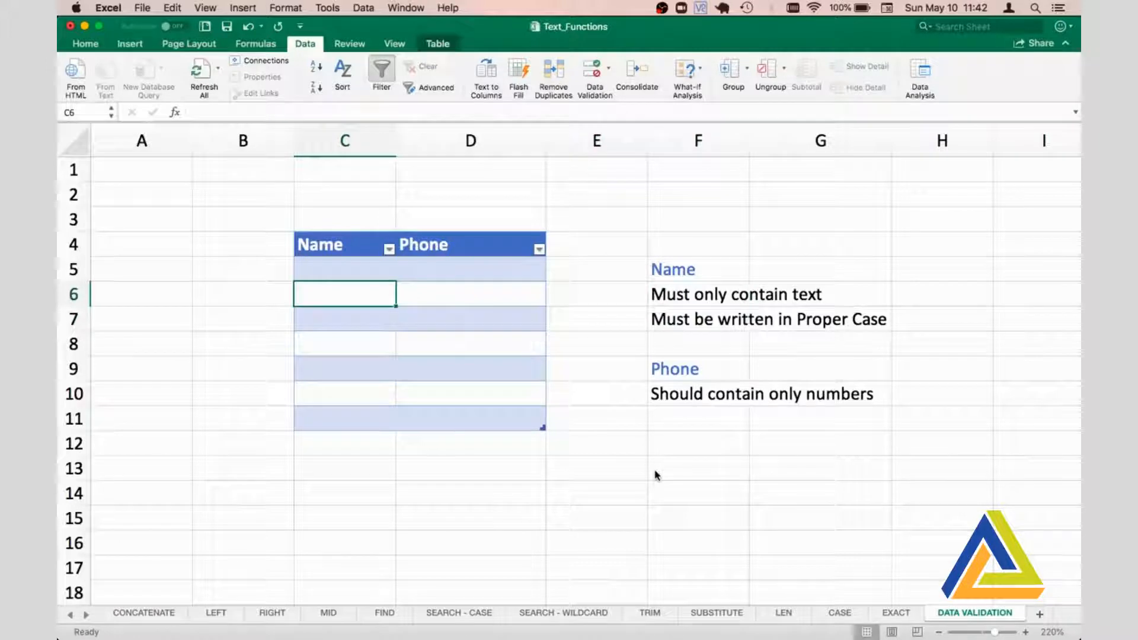
key("Up")
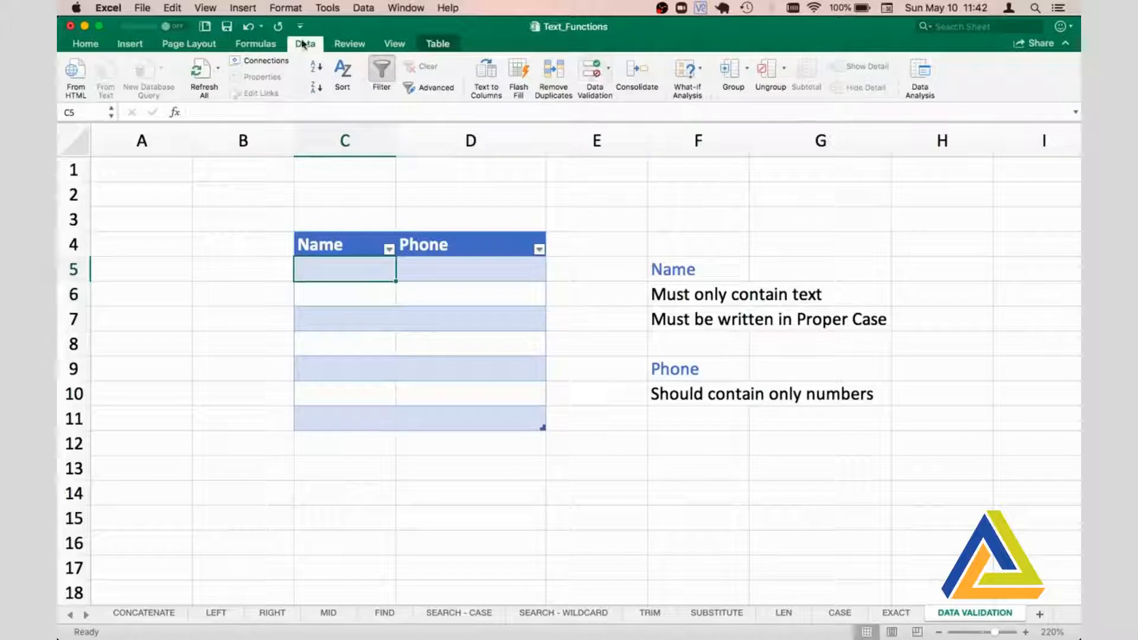
left_click(592, 73)
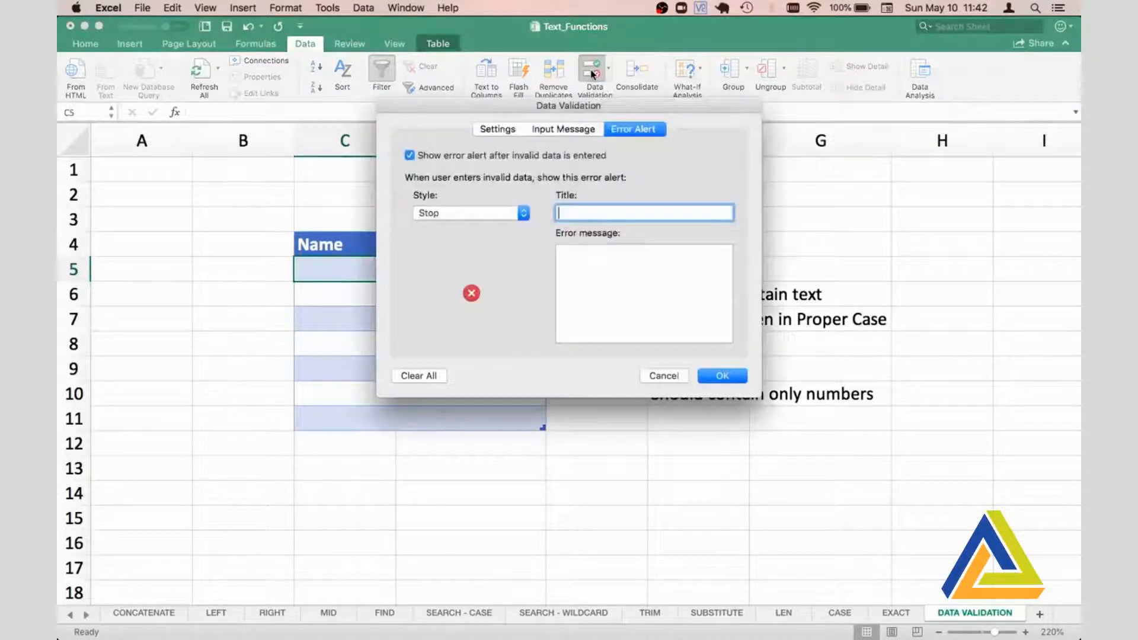
left_click(499, 134)
left_click(498, 192)
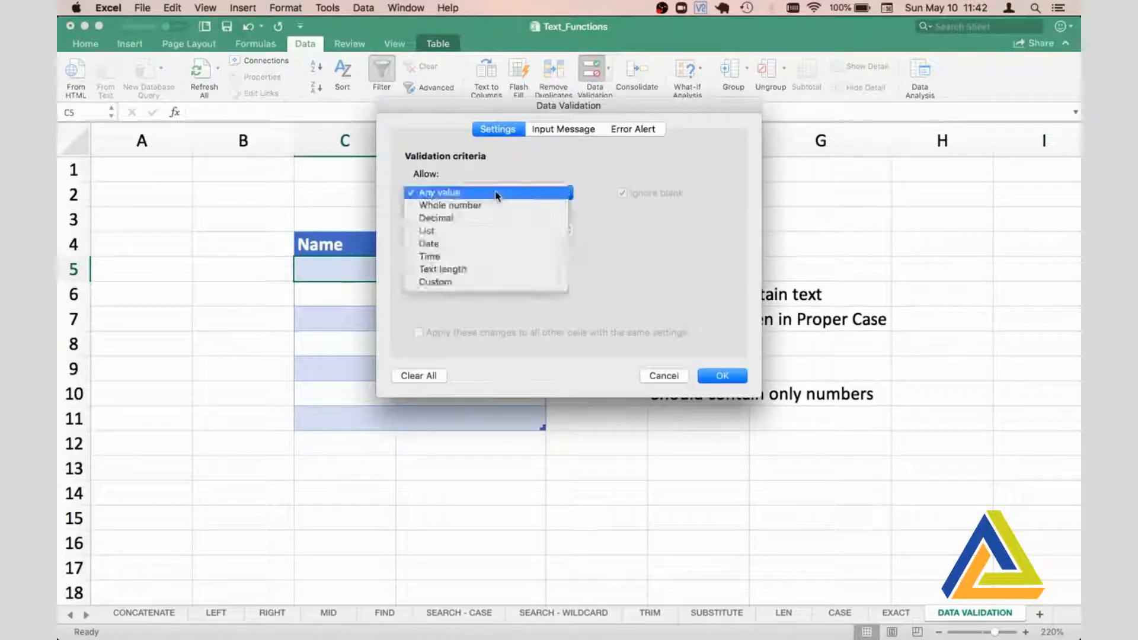
left_click(436, 282)
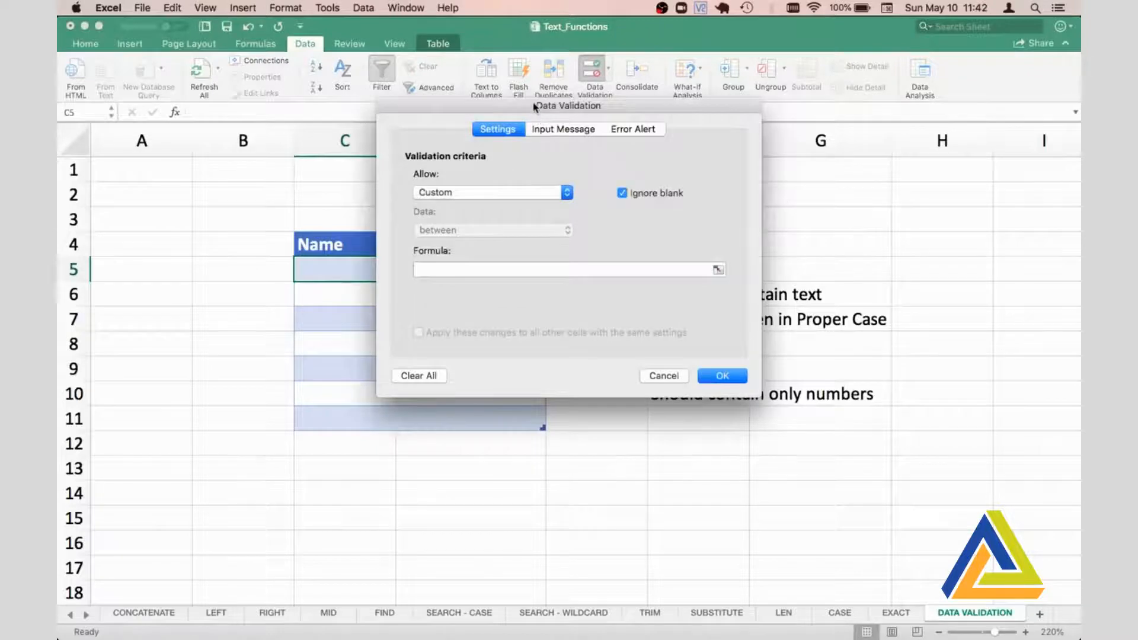
- Enter the validation formula =EXACT(C5,PROPER(C5)) so the name must be in proper case
left_click_drag(535, 107, 363, 214)
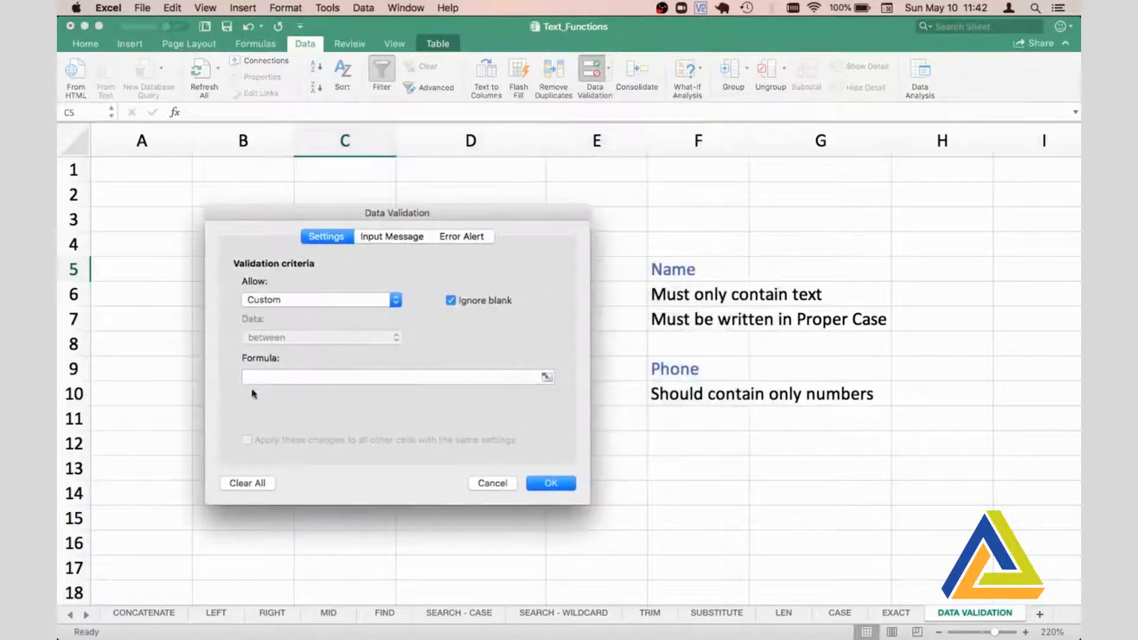
left_click(252, 377)
type("=")
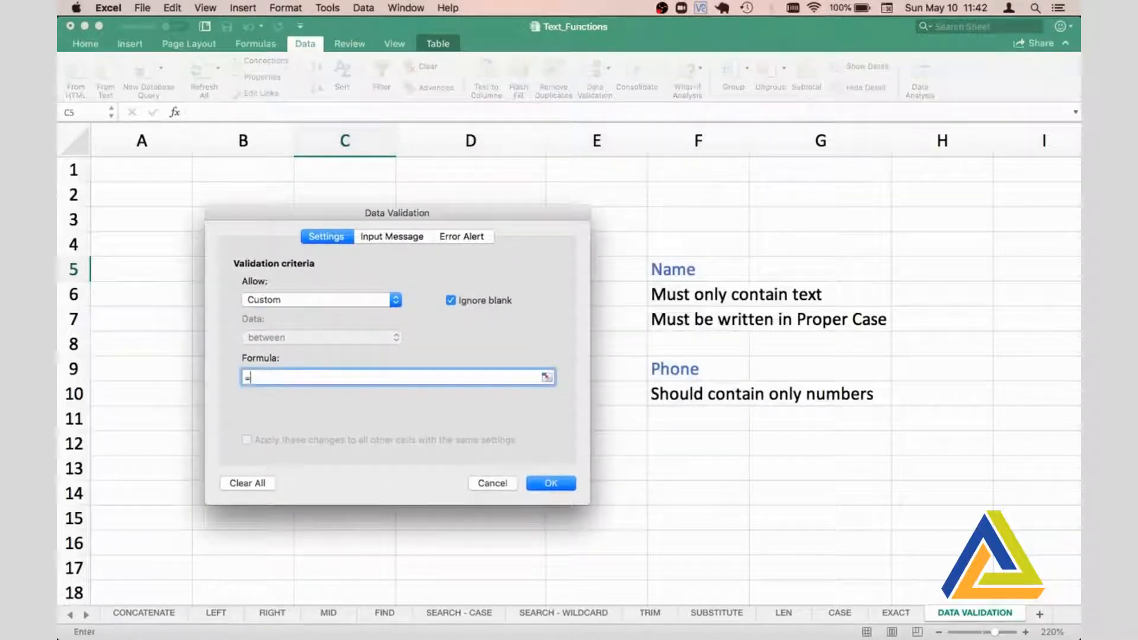
type("e")
key("BackSpace")
type("EXACT(")
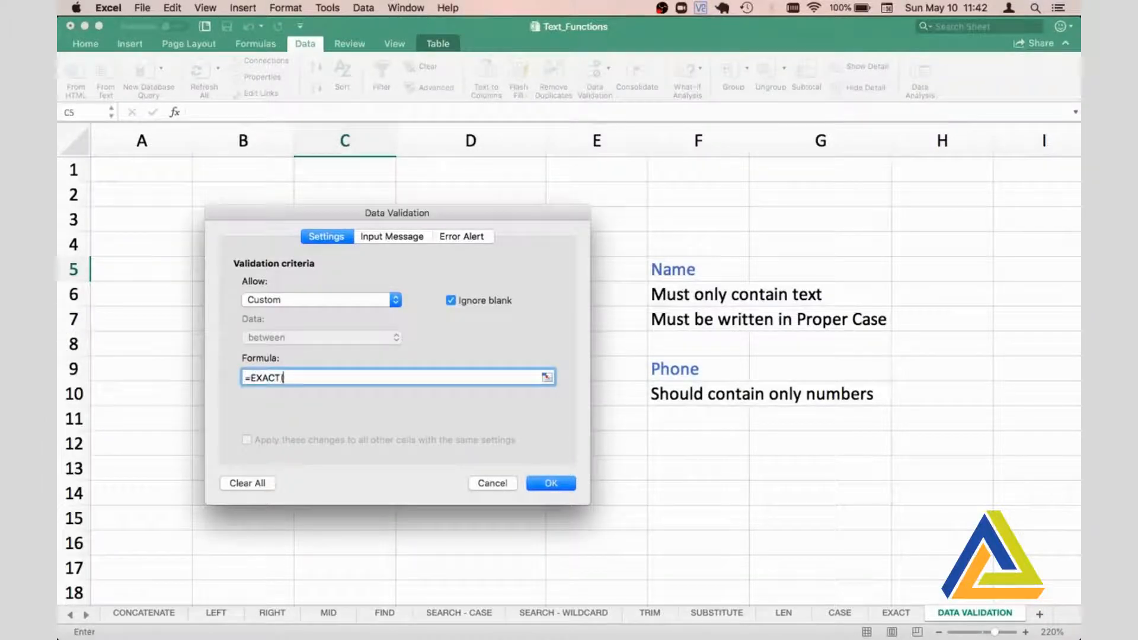
left_click_drag(283, 219, 663, 215)
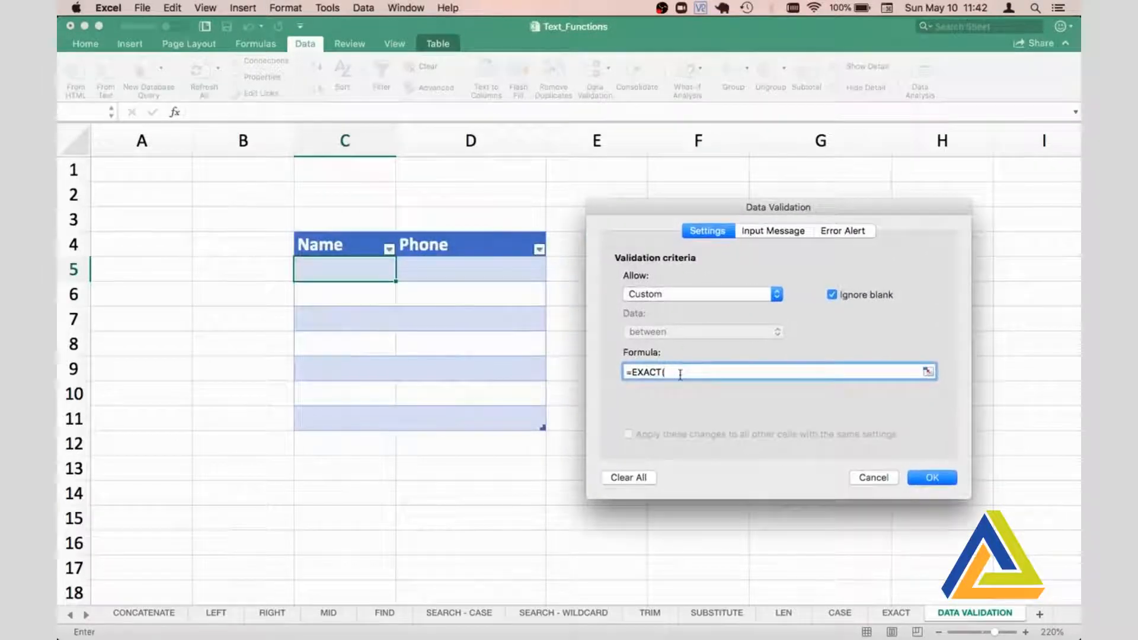
left_click(349, 269)
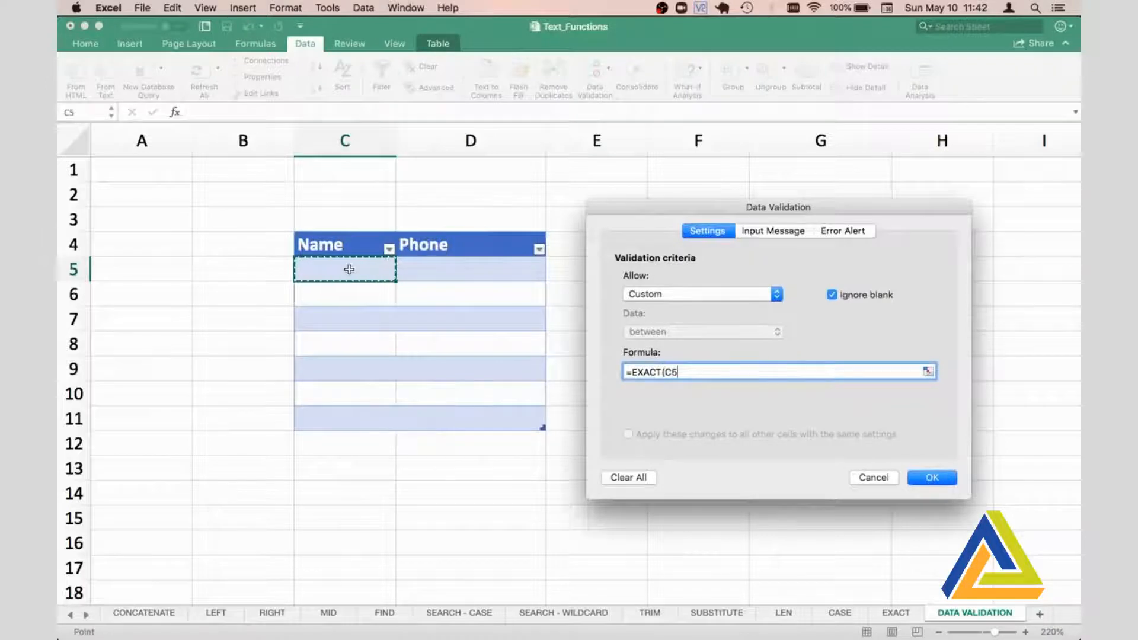
type(",PROPER")
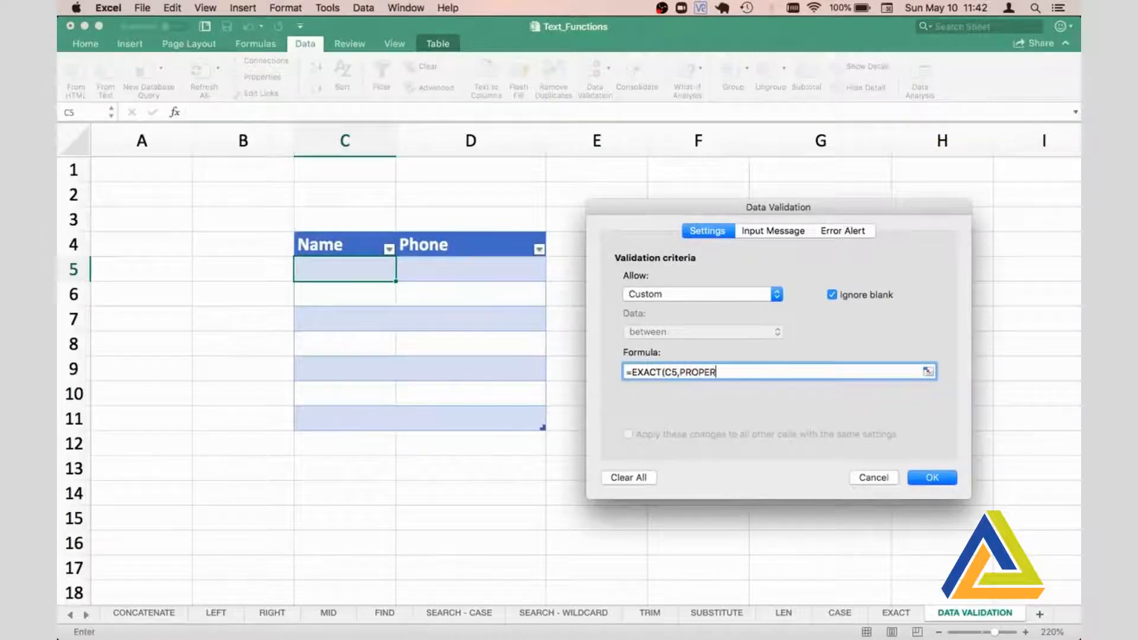
type("(")
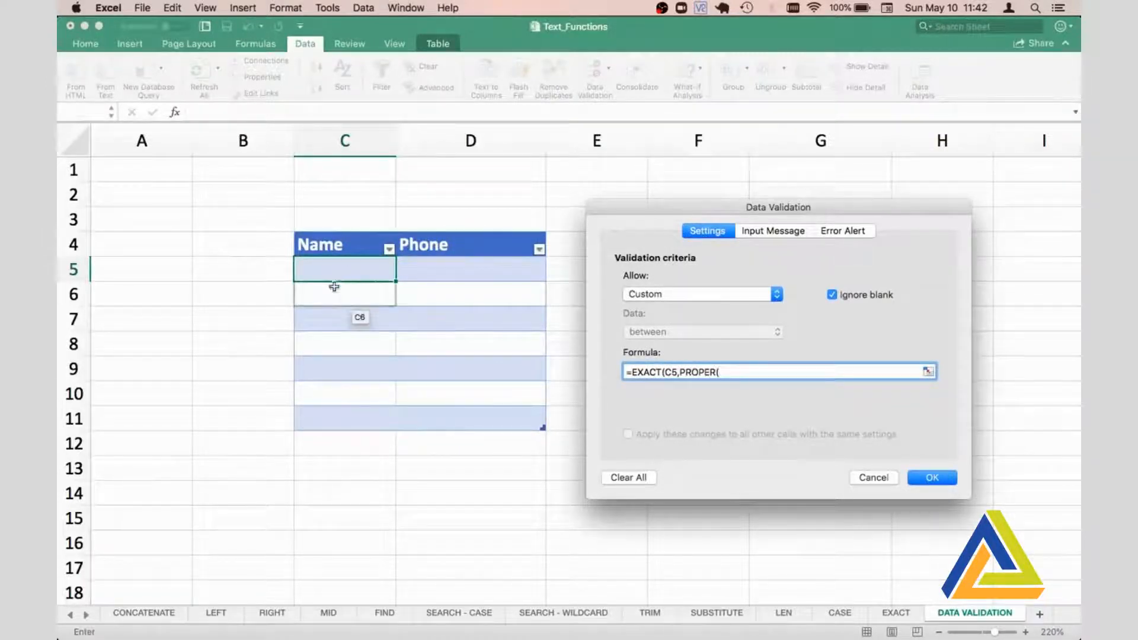
left_click(342, 265)
type(")")
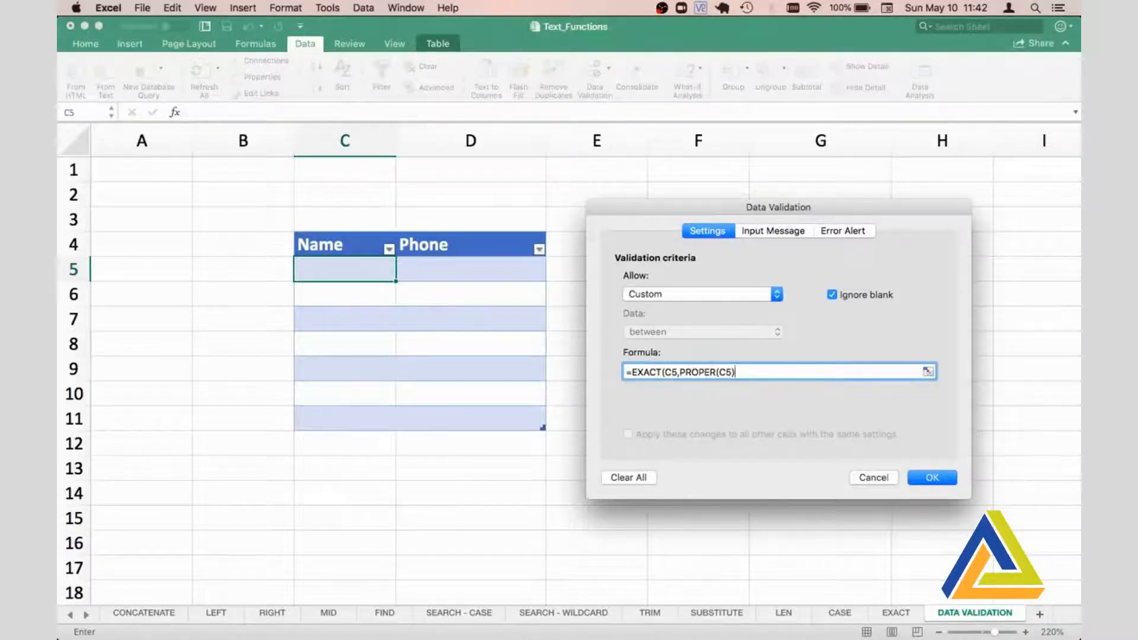
type(")")
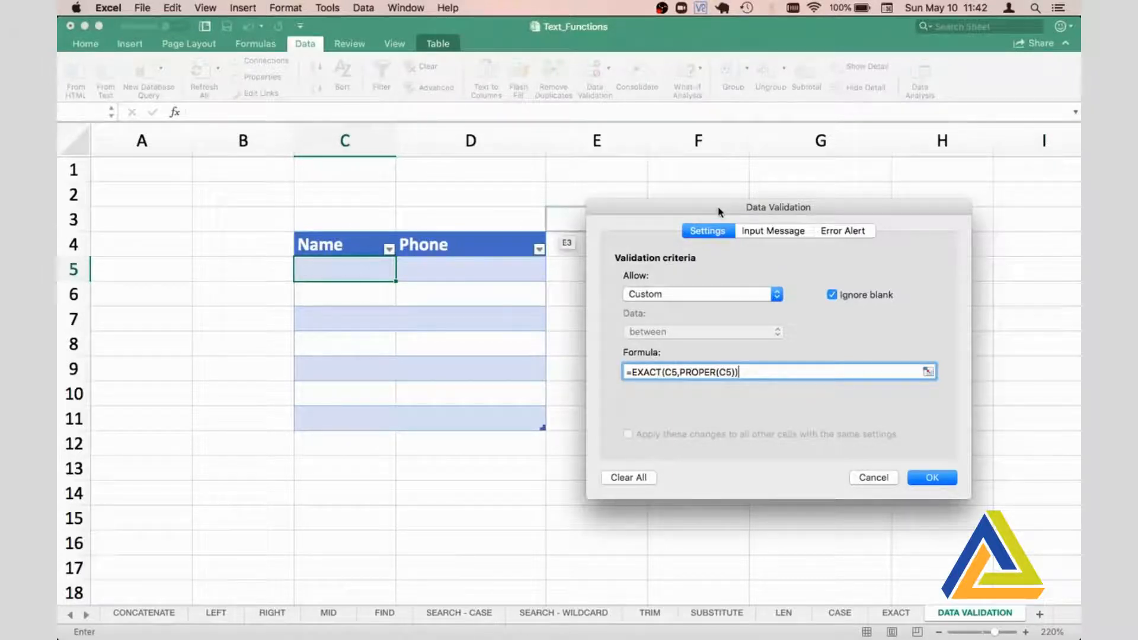
- Extend the validation formula to =AND(EXACT(C5,PROPER(C5)),ISTEXT(C5)) so the name must also be text
left_click(632, 372)
type("AND")
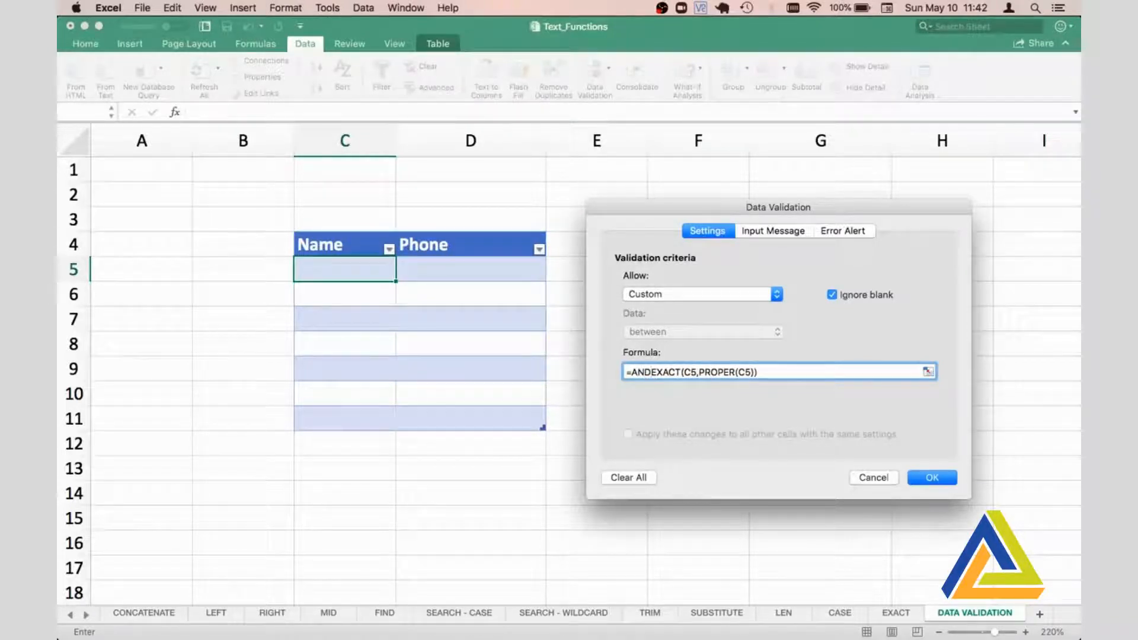
type("(")
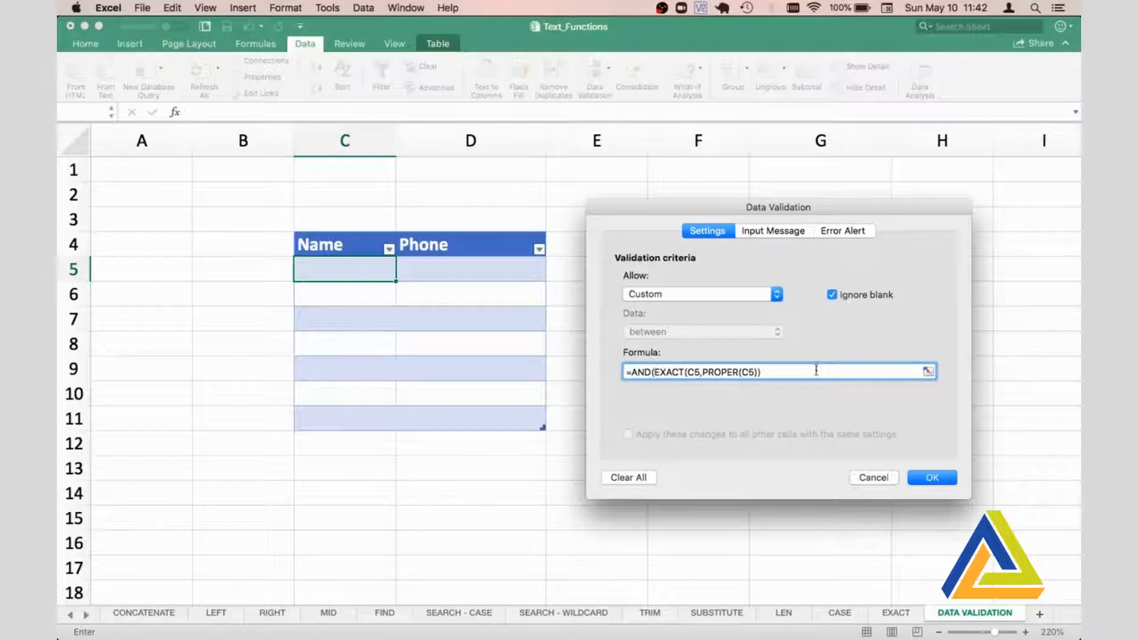
left_click(792, 369)
type(",ISTEXT(")
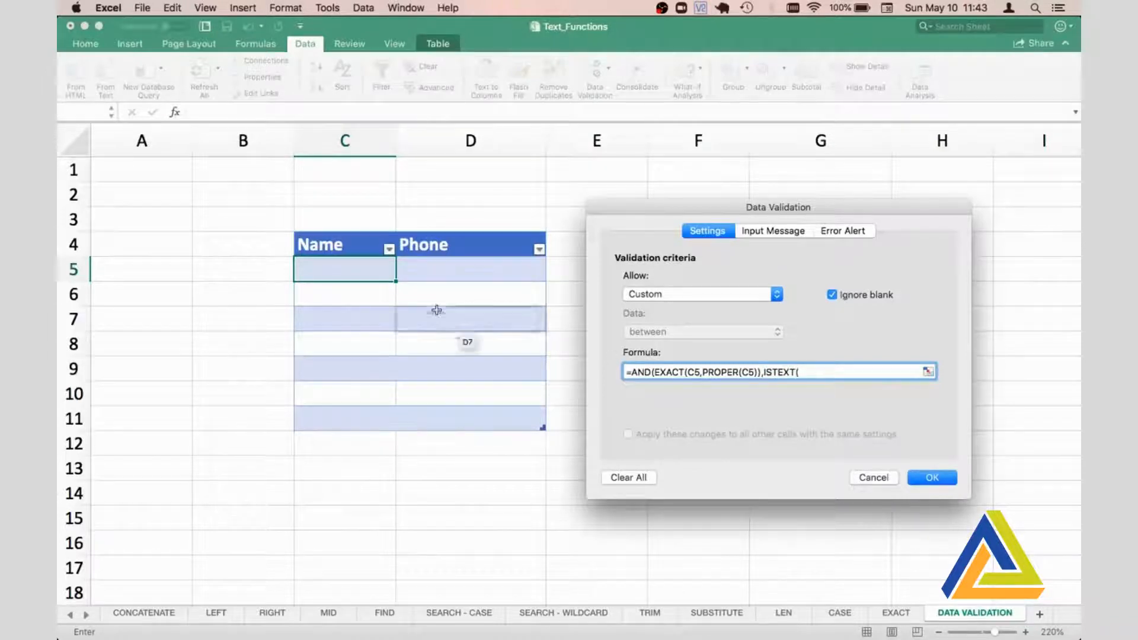
left_click(346, 270)
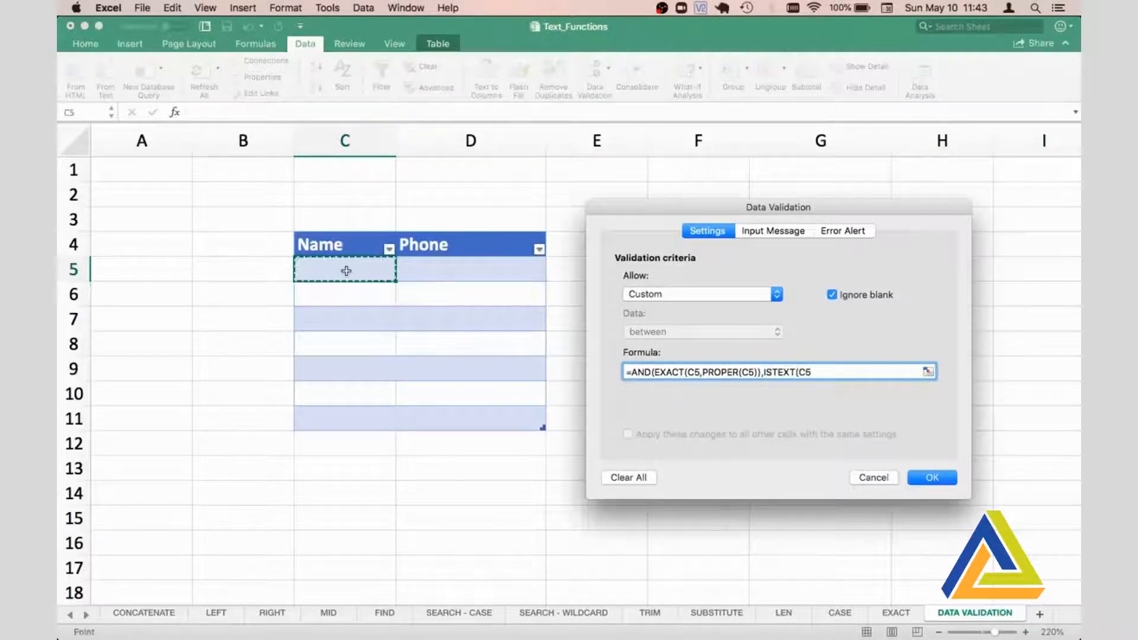
type("))")
- Apply the validation rule to C5 and copy it down the Name column through C11
left_click(935, 476)
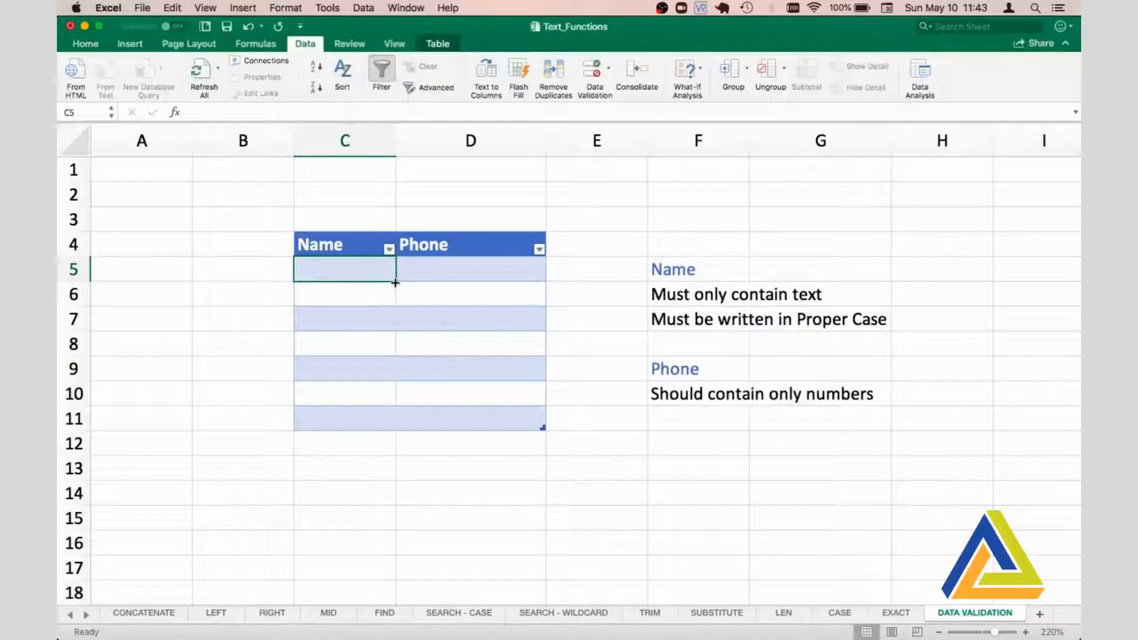
left_click_drag(395, 283, 375, 424)
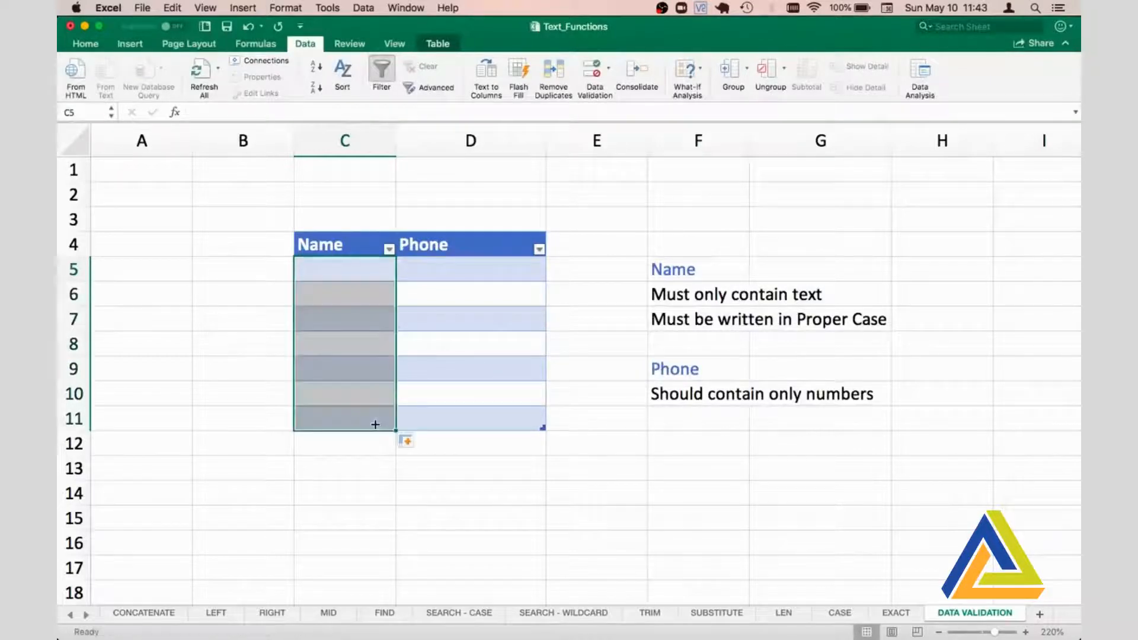
left_click(348, 270)
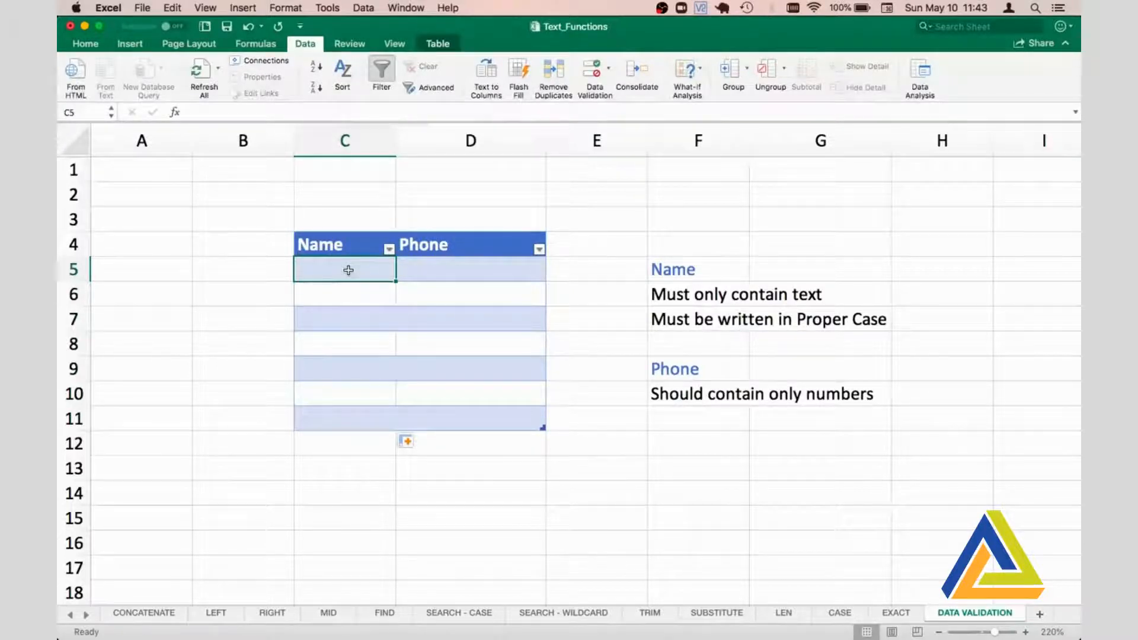
key("Right")
key("Right")
key("Right")
key("Down")
key("Left")
key("Left")
key("Left")
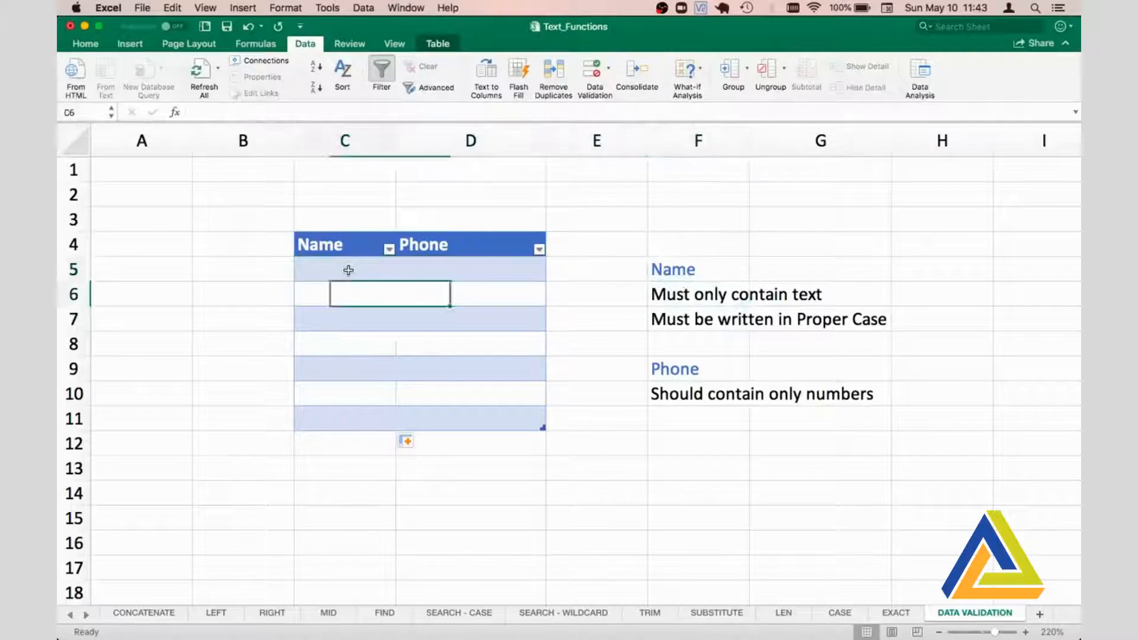
key("Left")
key("Up")
key("Right")
- Test the Name rule by entering 1234 in cell C5, then cancel the entry
type("1234")
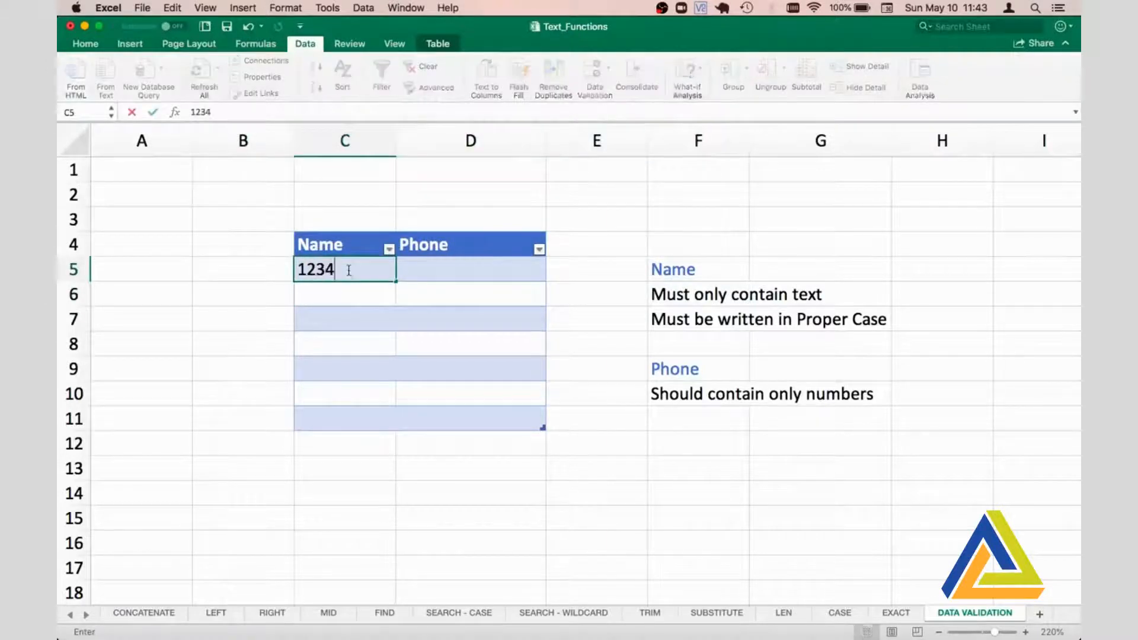
key("Return")
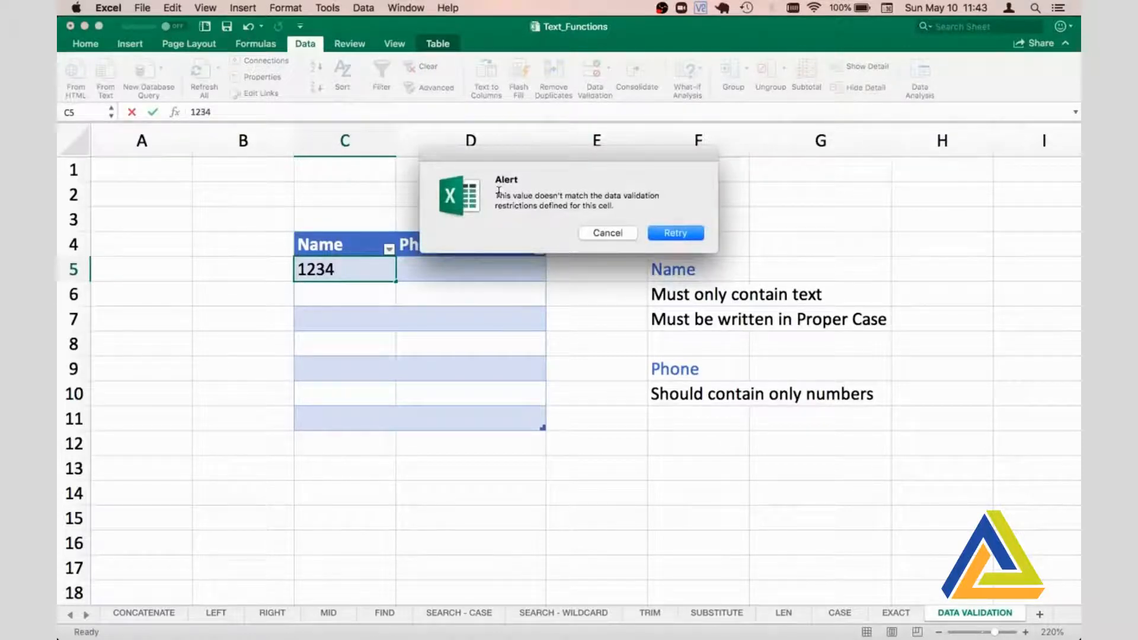
left_click(615, 233)
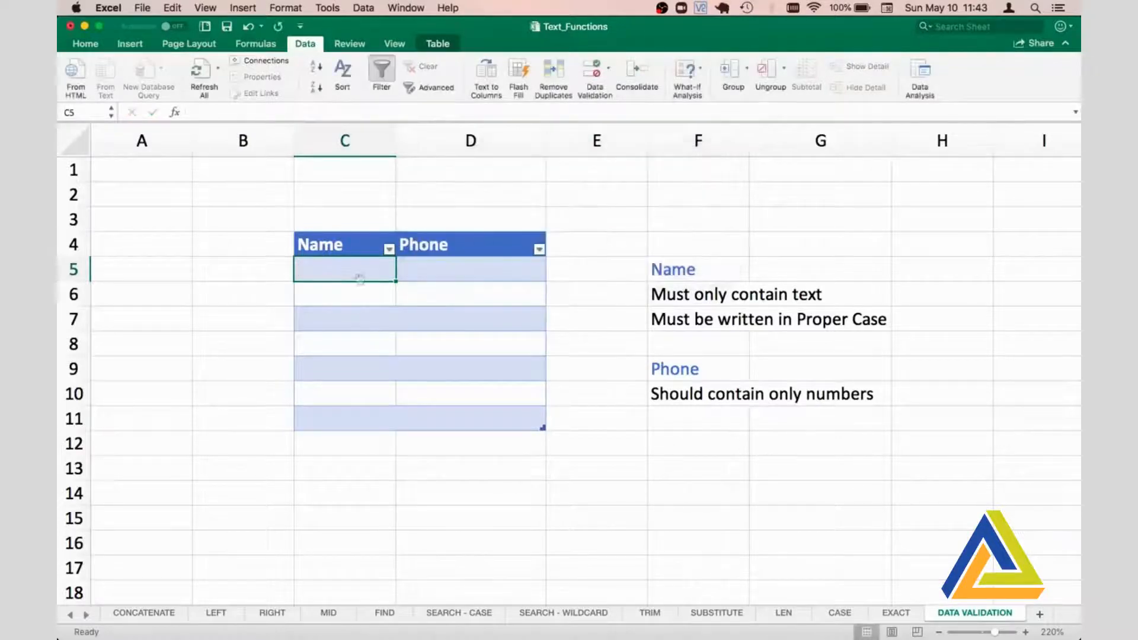
left_click(355, 303)
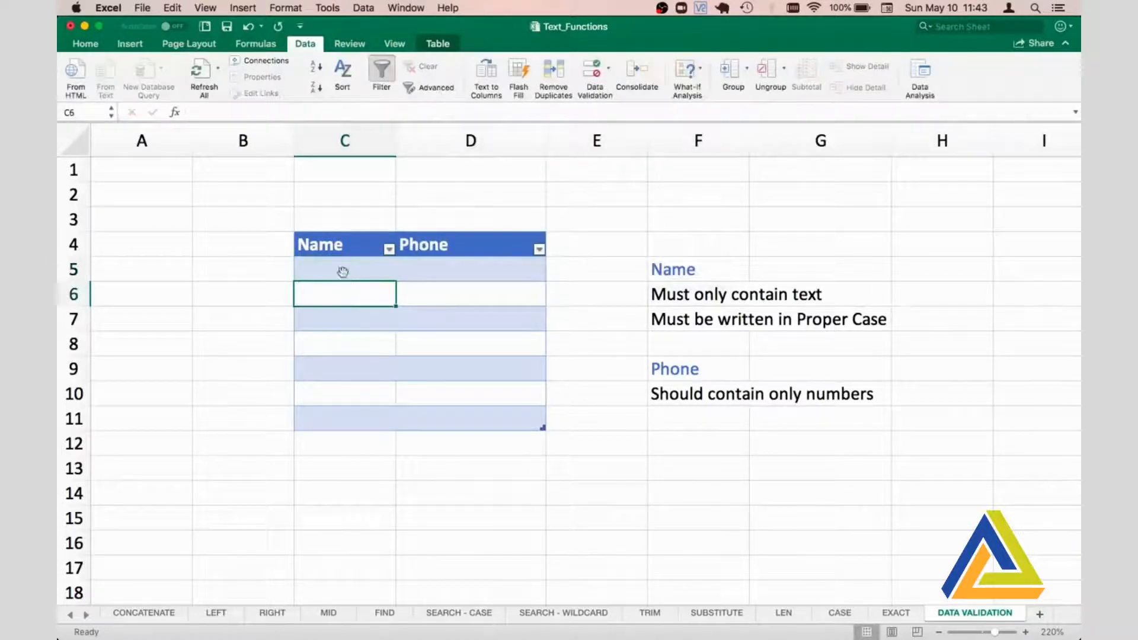
- Give C5's validation an input message titled "Name" reading "Must only contain Text and should be in Proper Case"
left_click(342, 271)
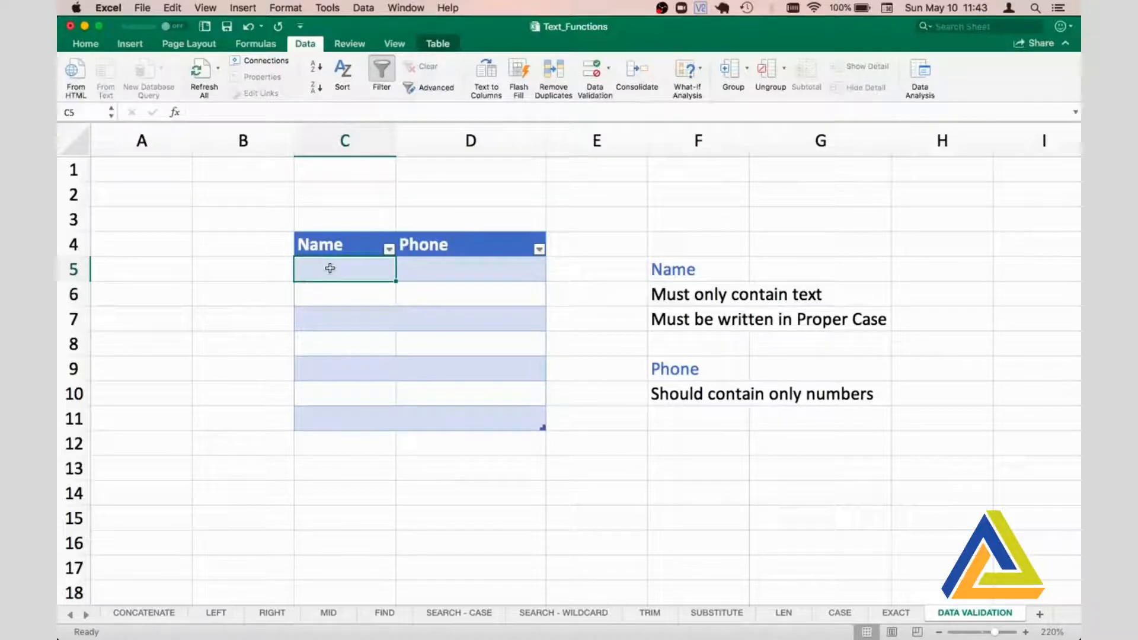
left_click(593, 78)
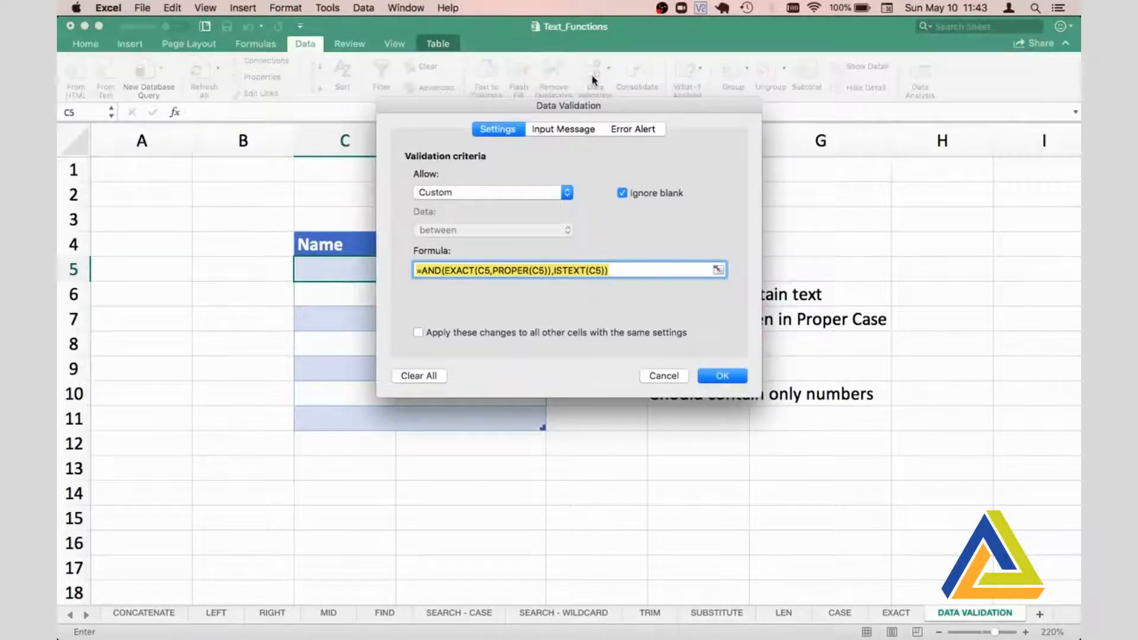
left_click(554, 130)
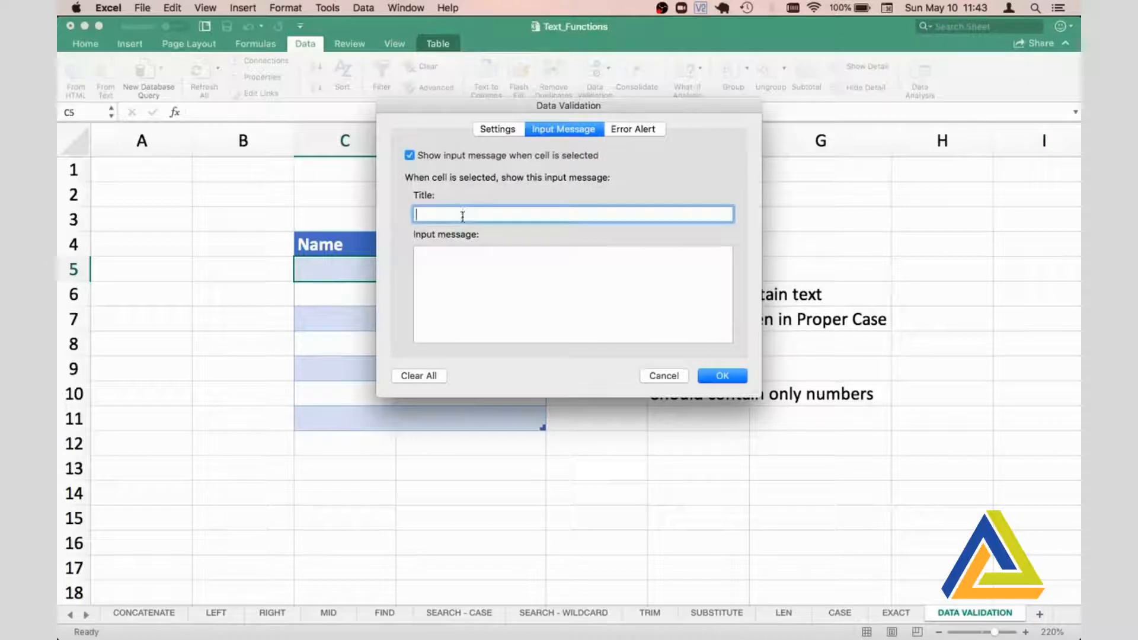
type("Name")
left_click(454, 268)
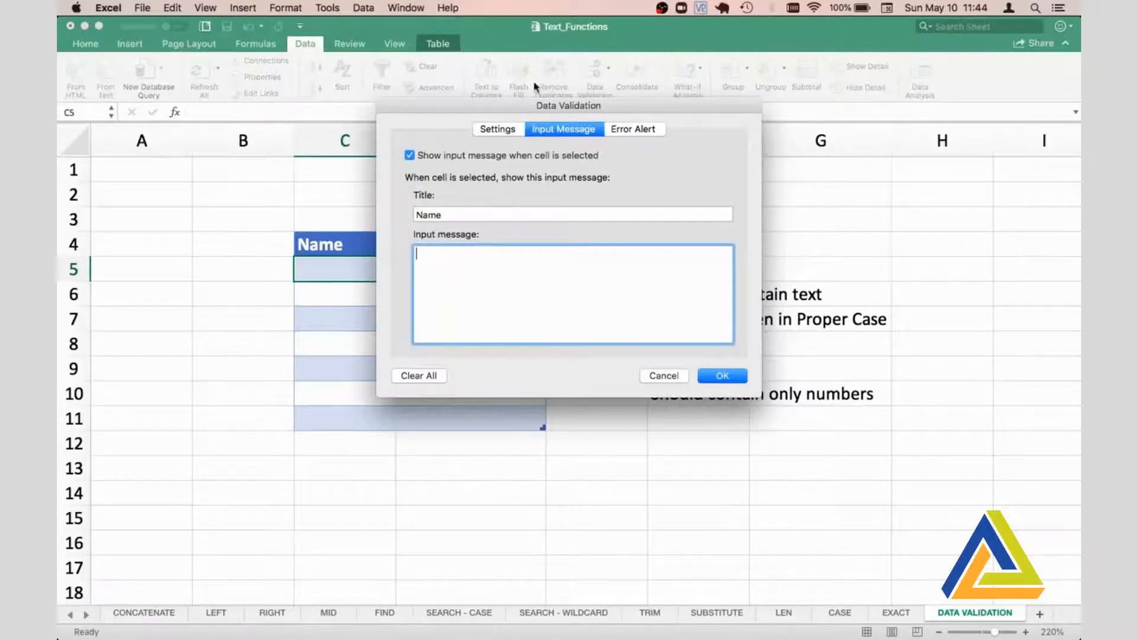
left_click_drag(523, 110, 373, 142)
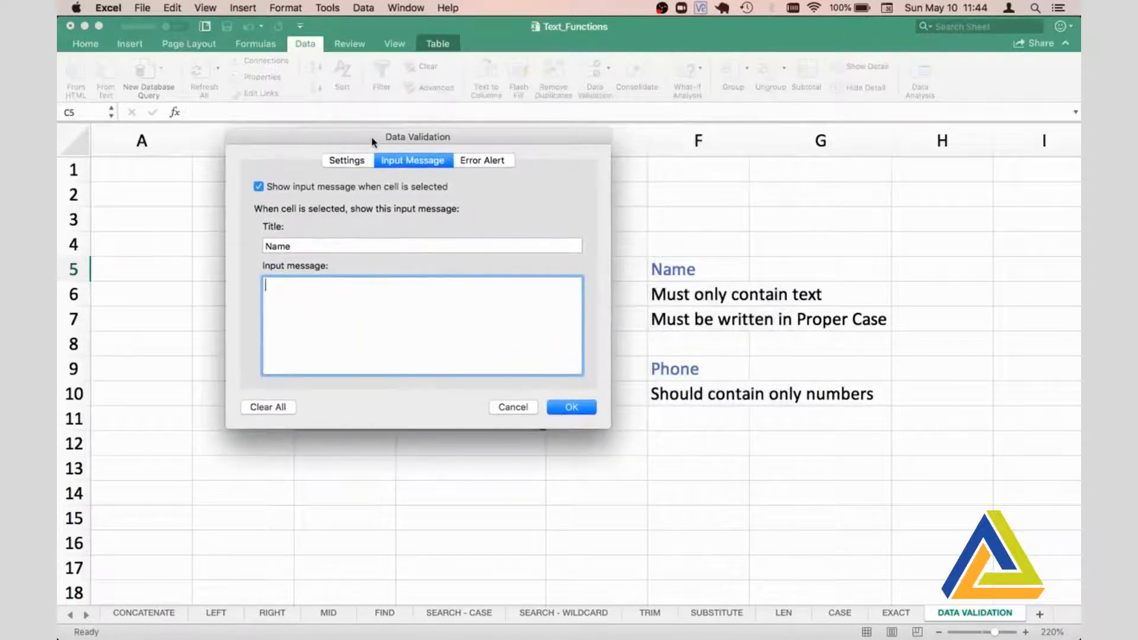
type("Must only contain Text")
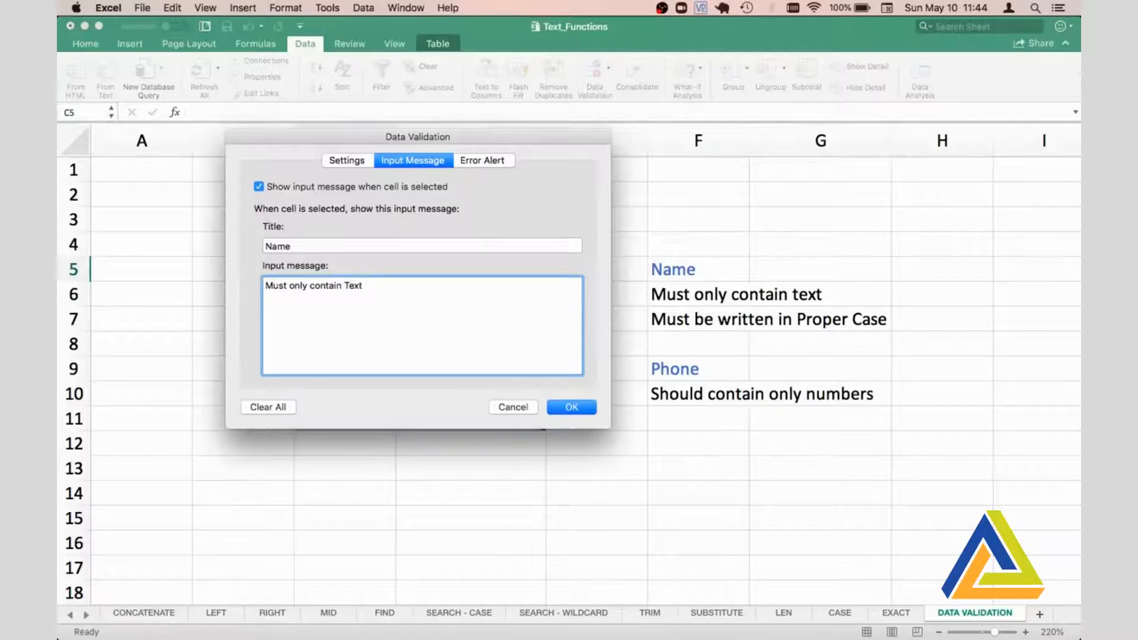
type(" and should be in Proper Case")
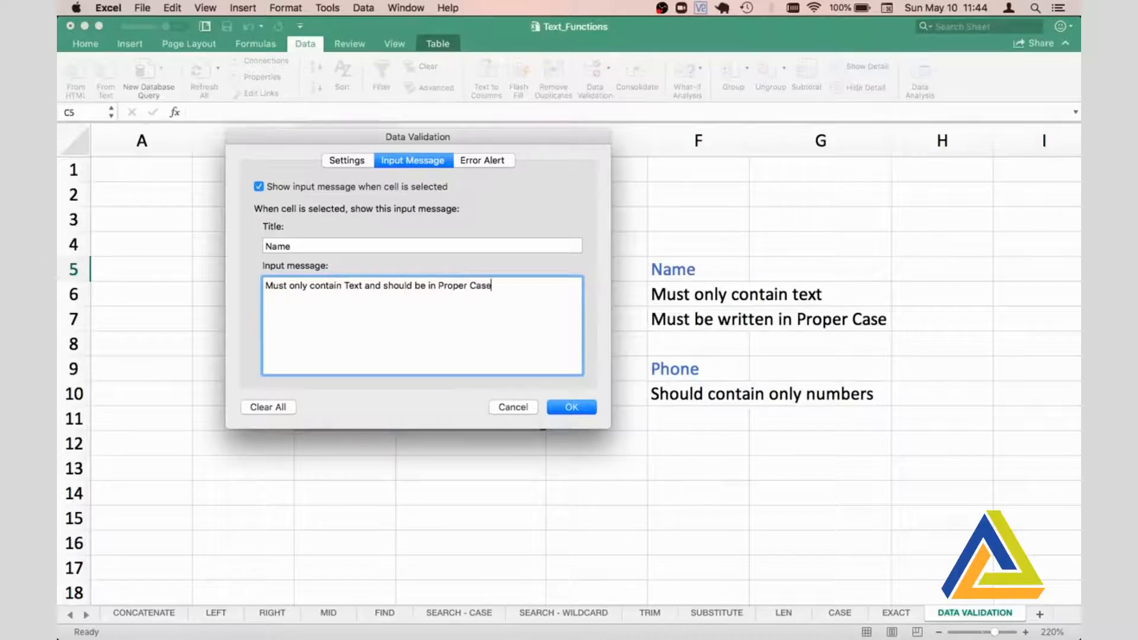
- Set the Name rule's error alert title to "Invalid Name" and its message to "Please follow the rules"
left_click(485, 162)
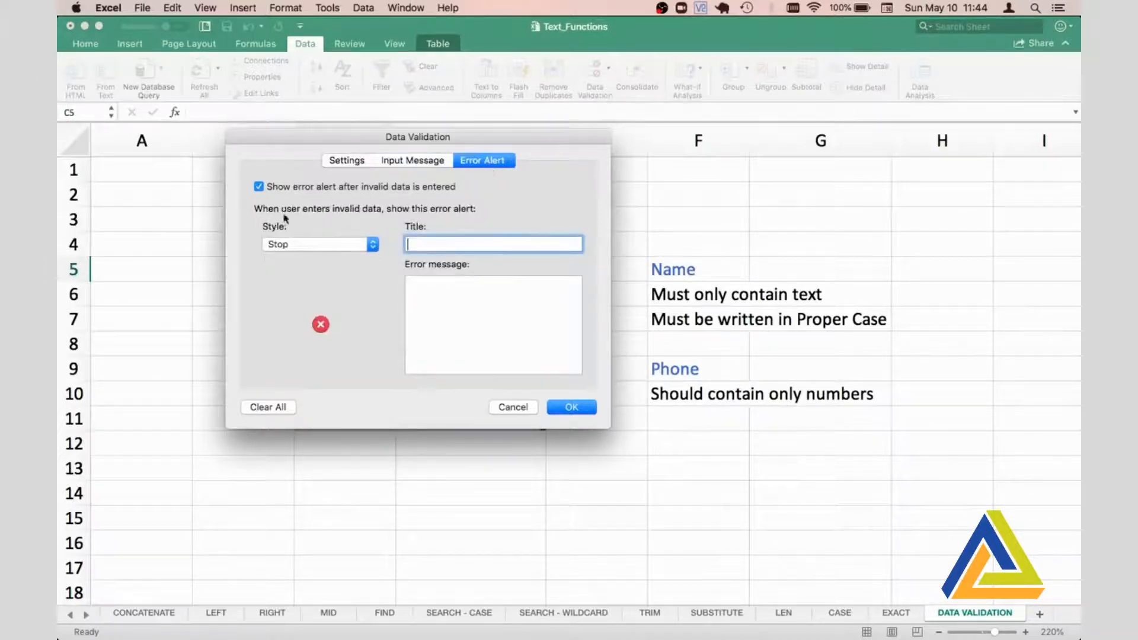
type("Invalid Name")
left_click(499, 304)
type("Please fo")
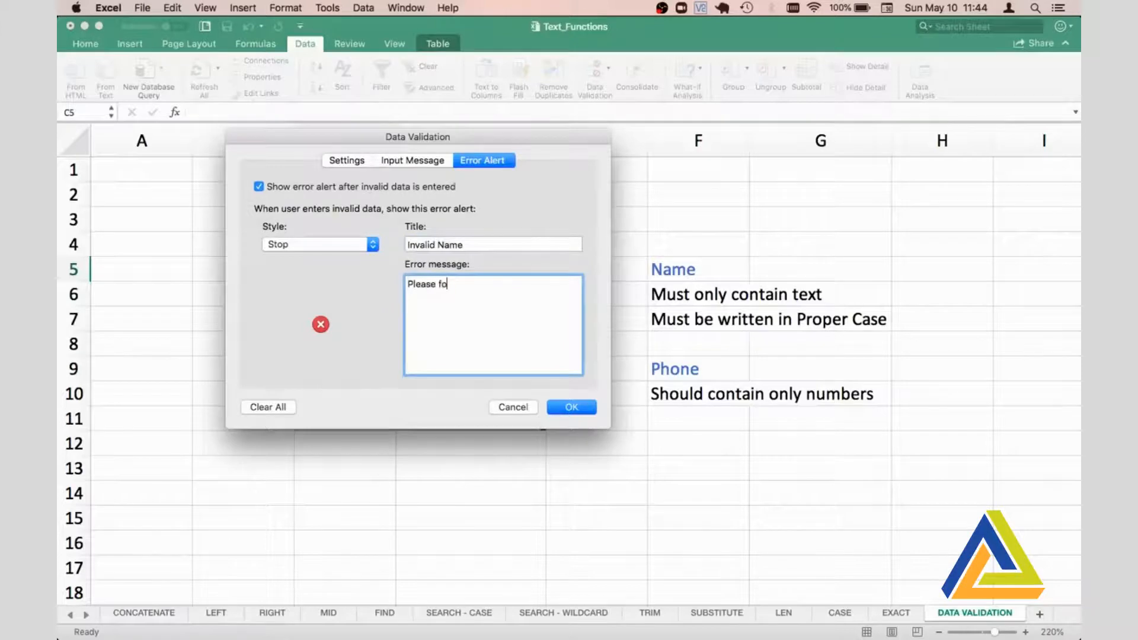
type("llow the rules")
- Apply the Name validation changes to all other cells with the same settings and check the input message on C5
left_click(343, 161)
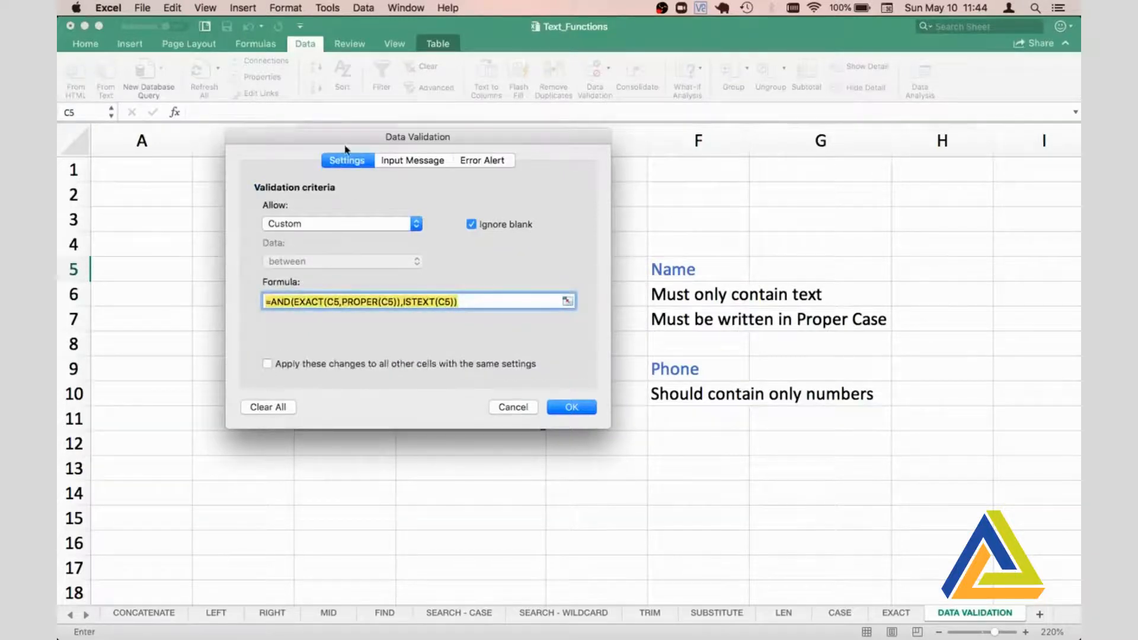
left_click_drag(344, 138, 546, 139)
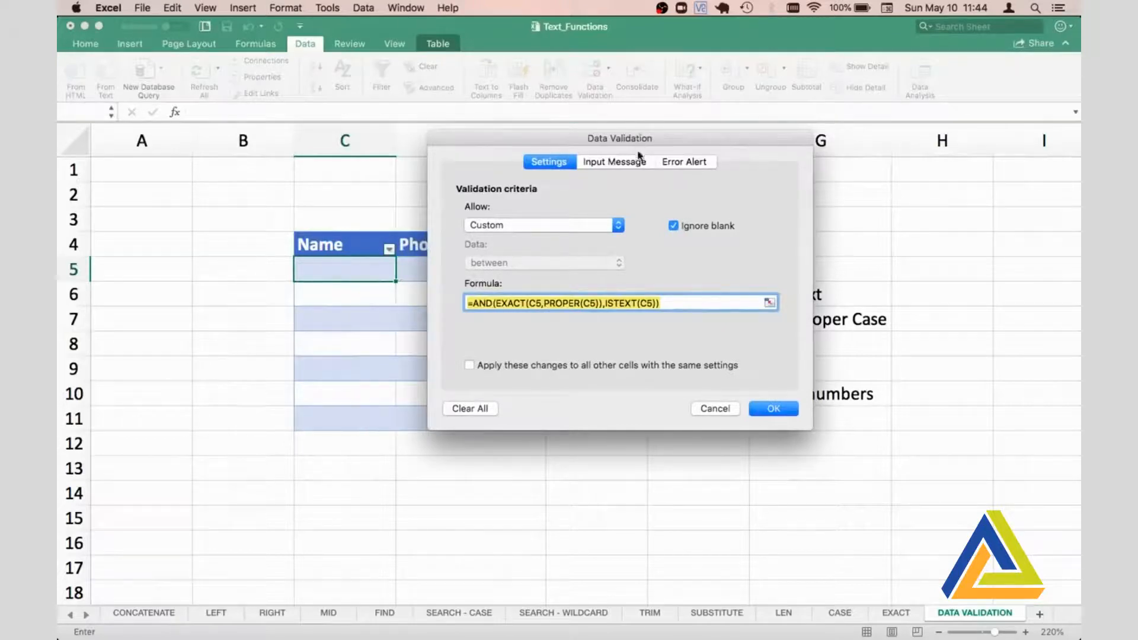
left_click(471, 366)
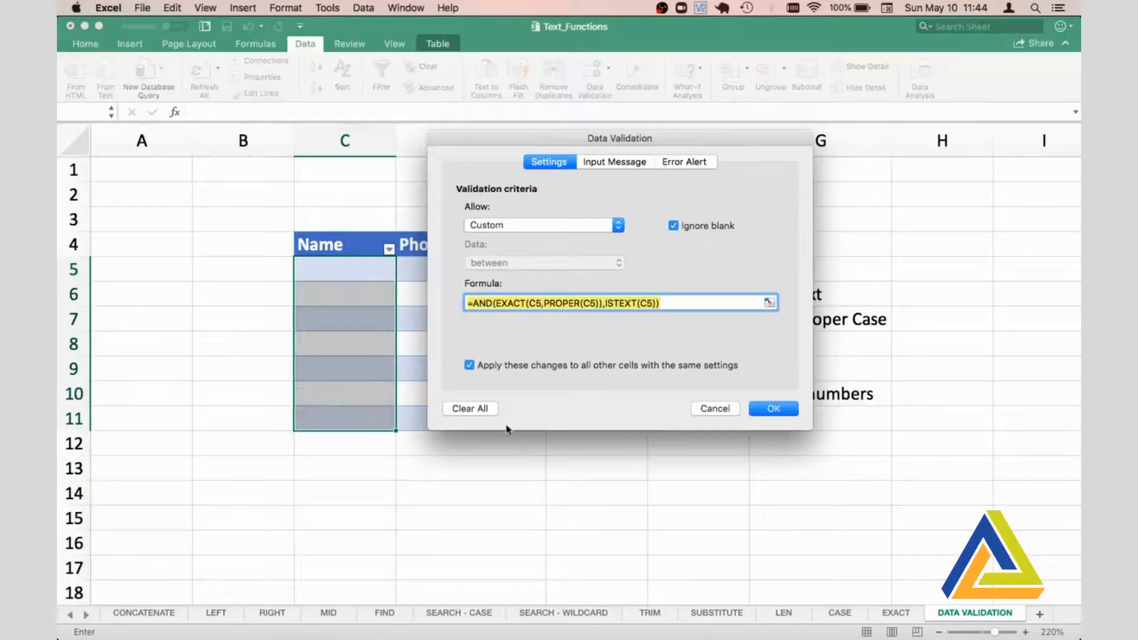
left_click(777, 409)
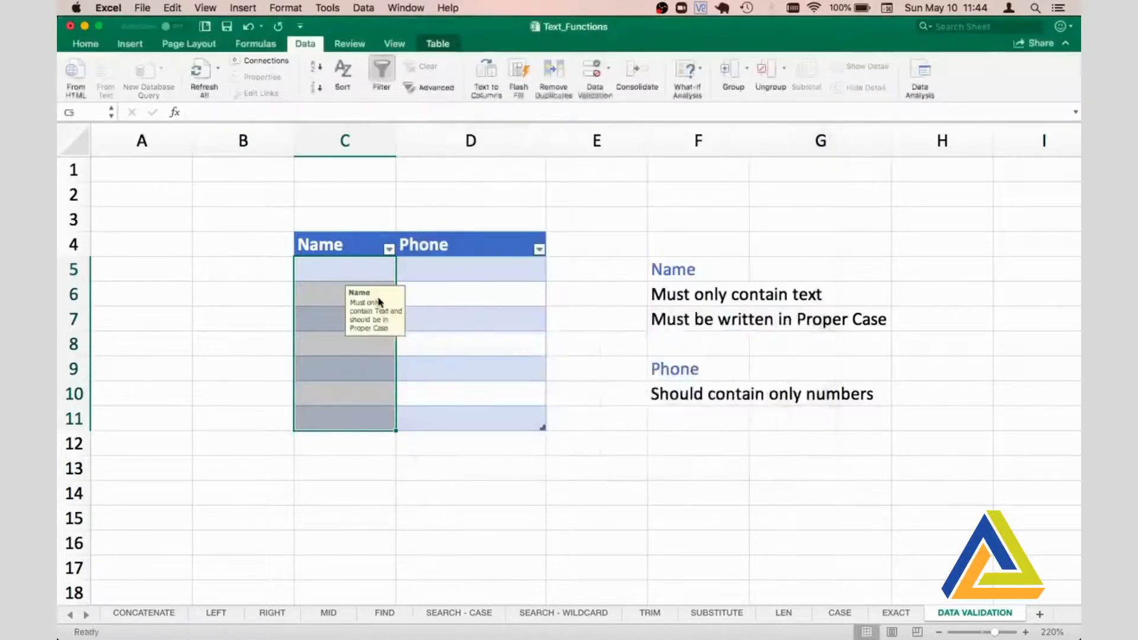
left_click(322, 269)
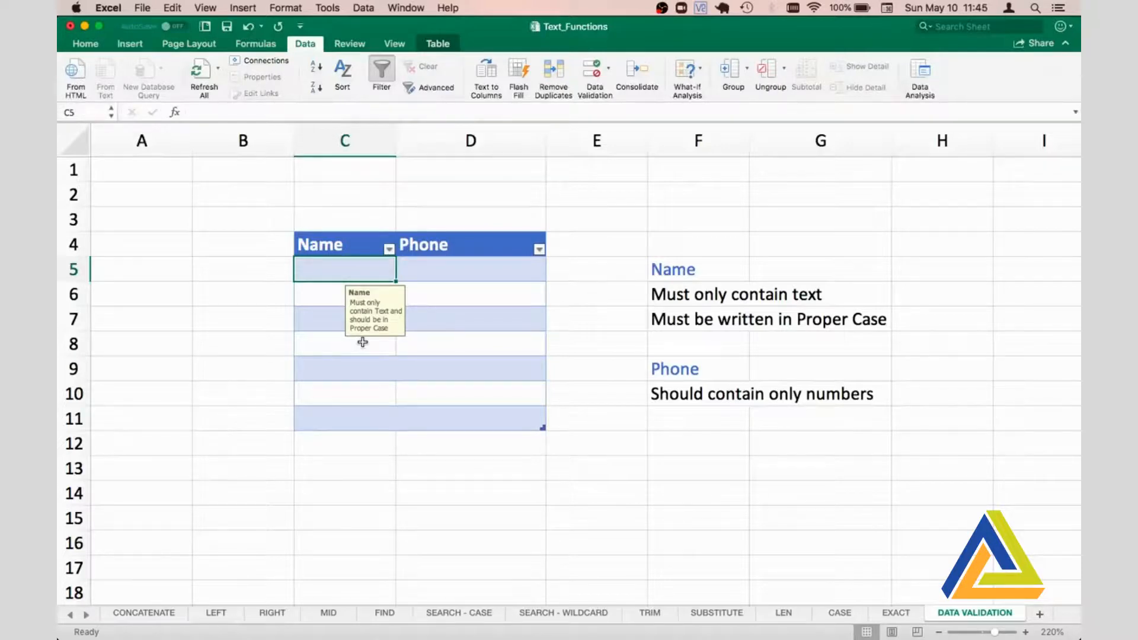
- Open data validation for the first Phone cell, D5, and set it to allow Custom criteria
key("Tab")
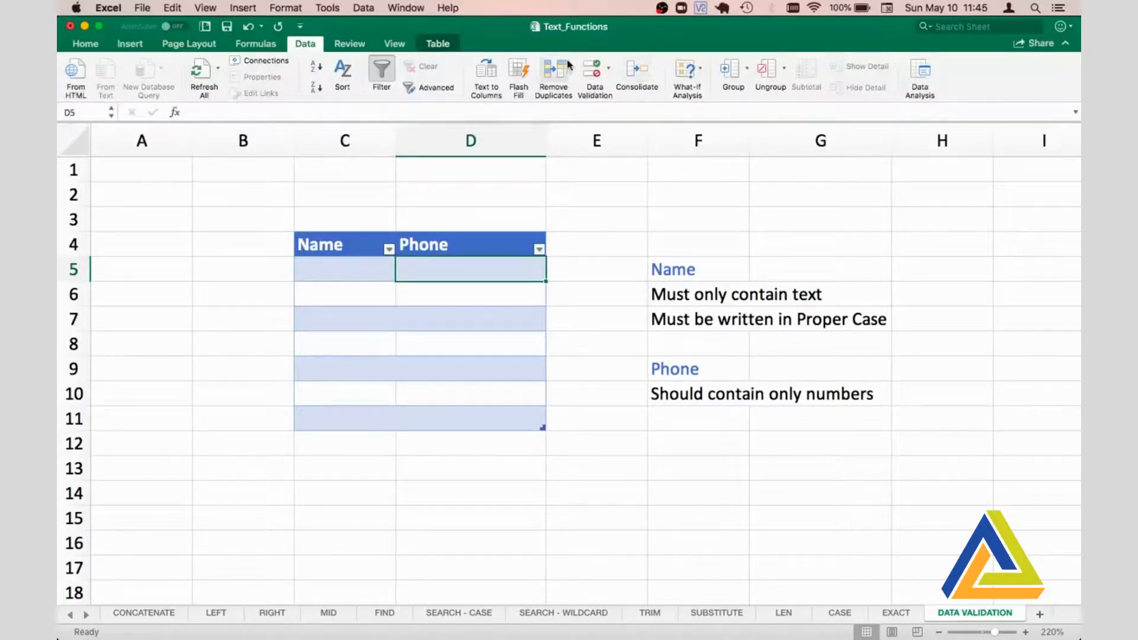
left_click(589, 72)
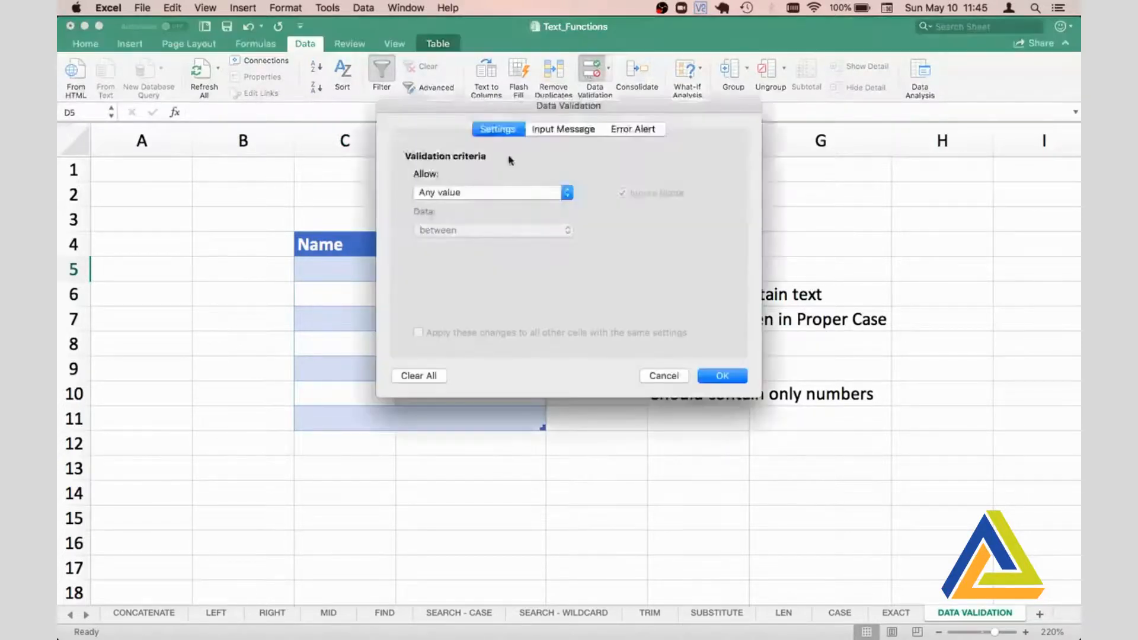
left_click(570, 192)
left_click(468, 282)
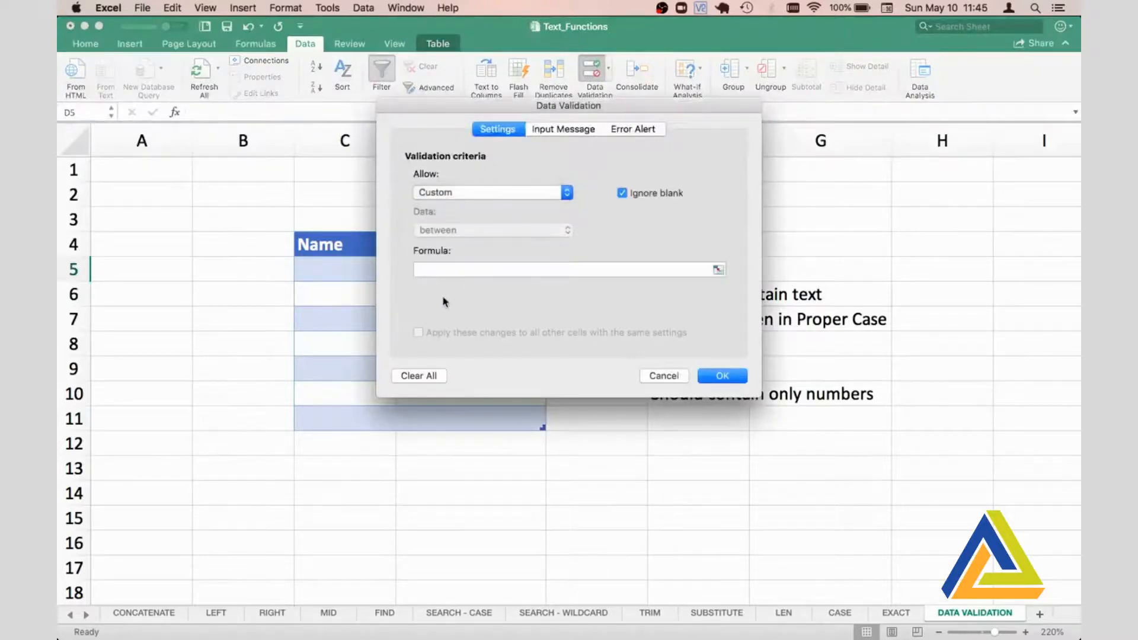
- Enter the validation formula =ISNUMBER(D5) so the phone entry must be a number
left_click(425, 267)
type("=")
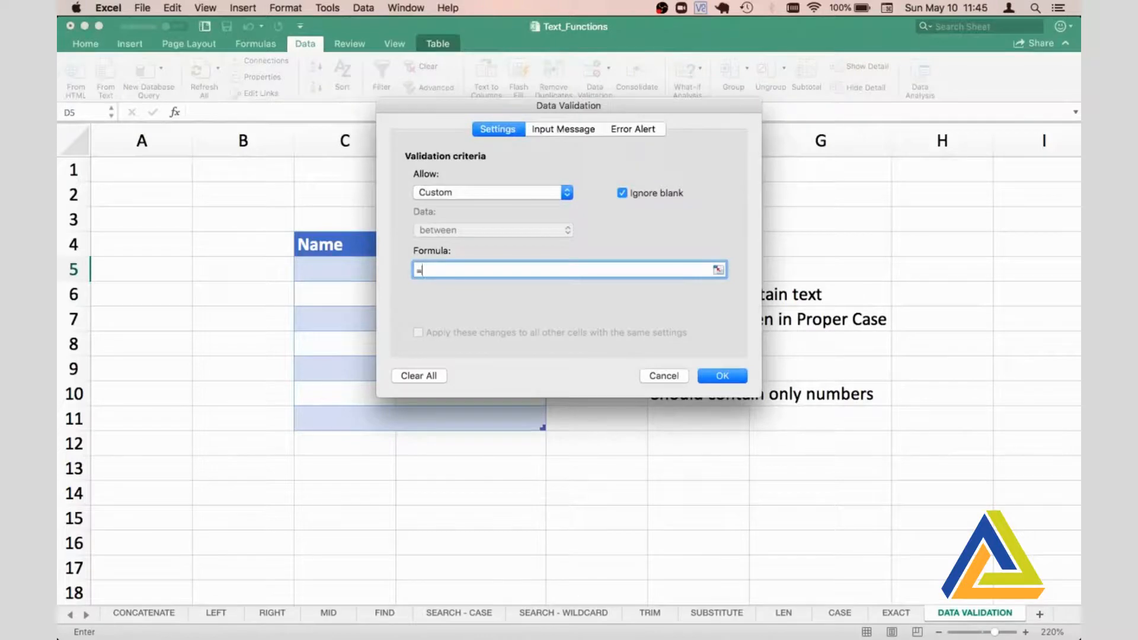
left_click_drag(593, 105, 364, 232)
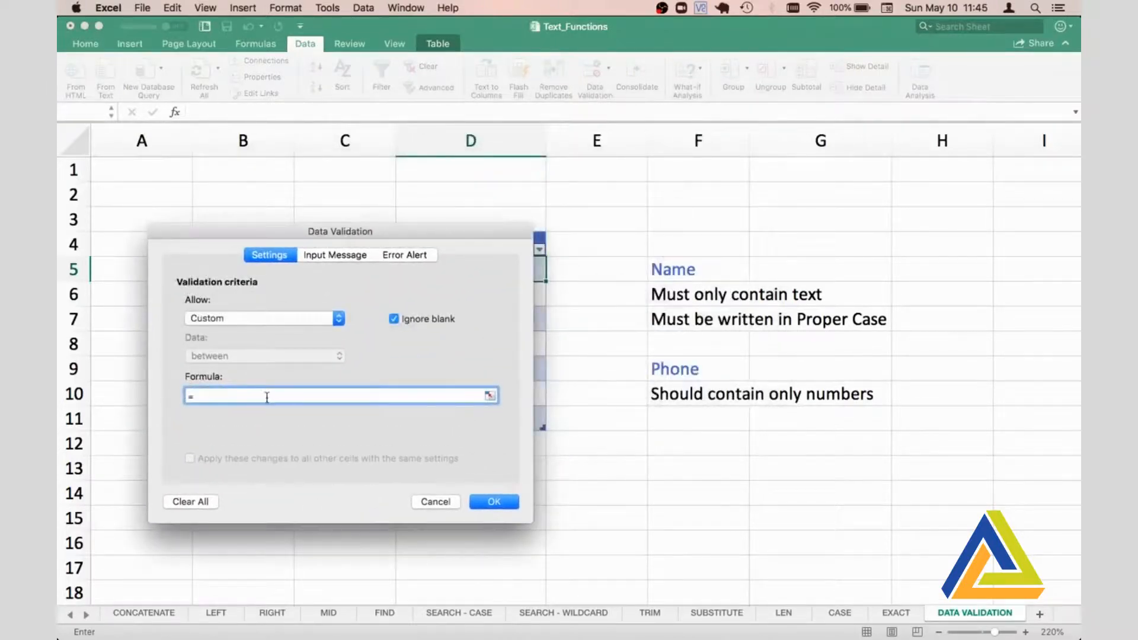
type("ISNUMBER(")
left_click_drag(300, 230, 752, 264)
left_click(448, 267)
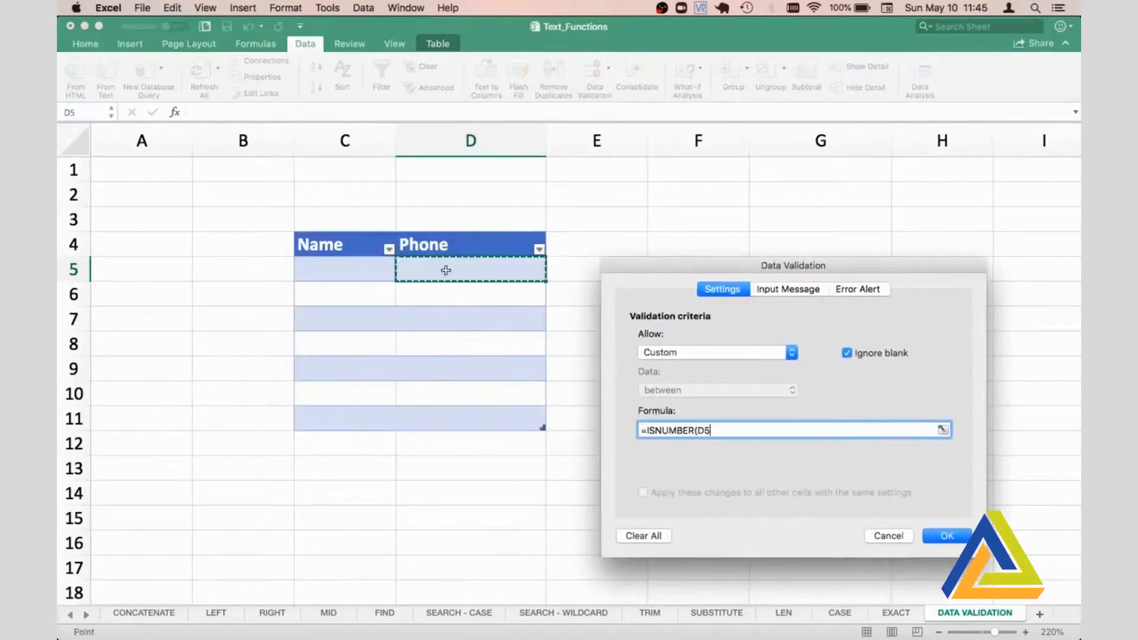
type(")")
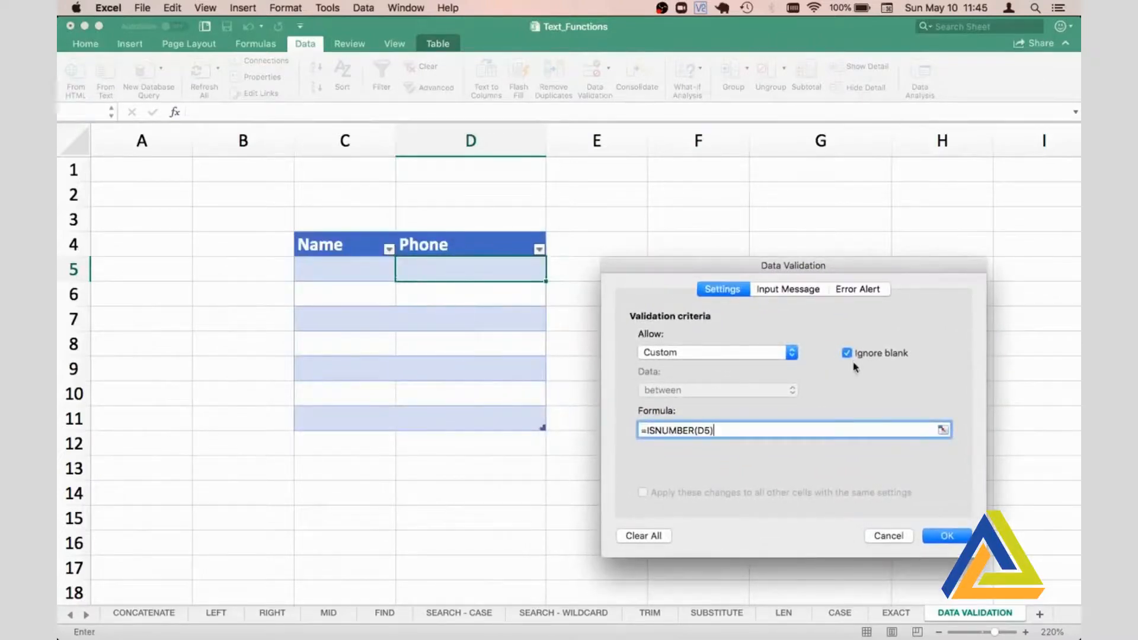
- Add an input message to the Phone rule with the title "Number" and the text "Must only contain digits"
left_click(788, 290)
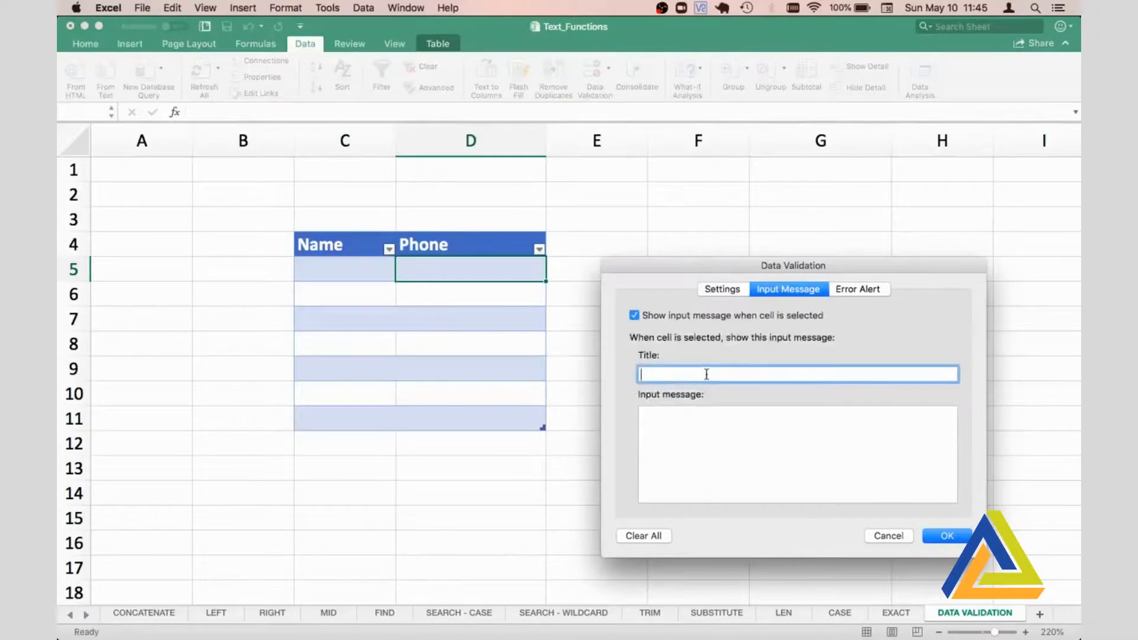
type("NUMBER")
key("BackSpace")
key("BackSpace")
key("BackSpace")
key("BackSpace")
key("BackSpace")
type("umber")
left_click(727, 438)
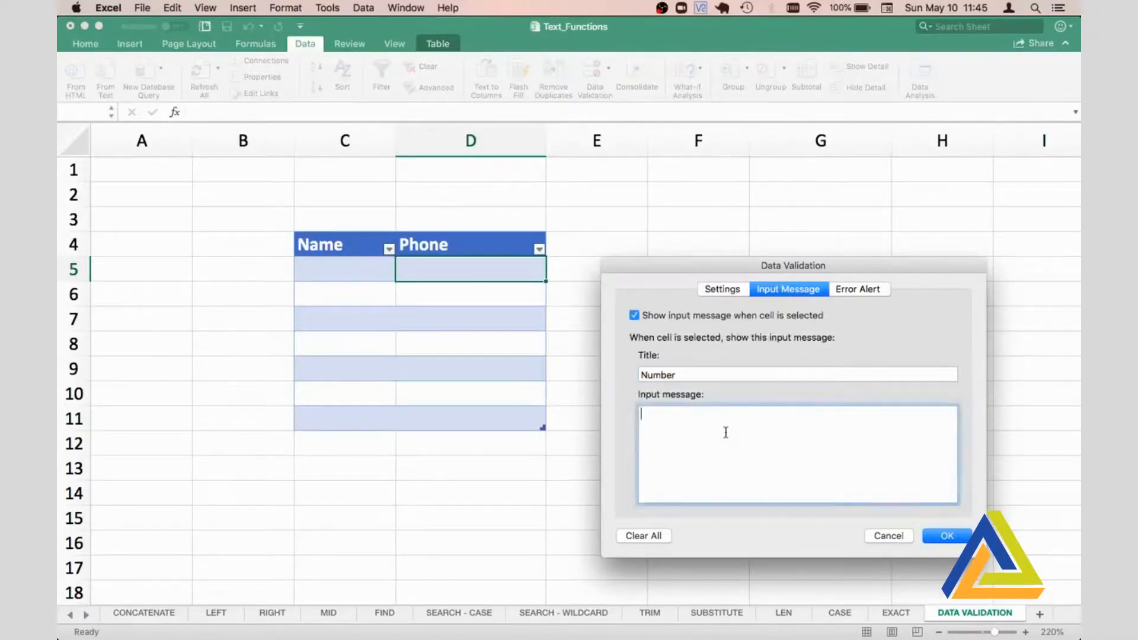
type("Must only co")
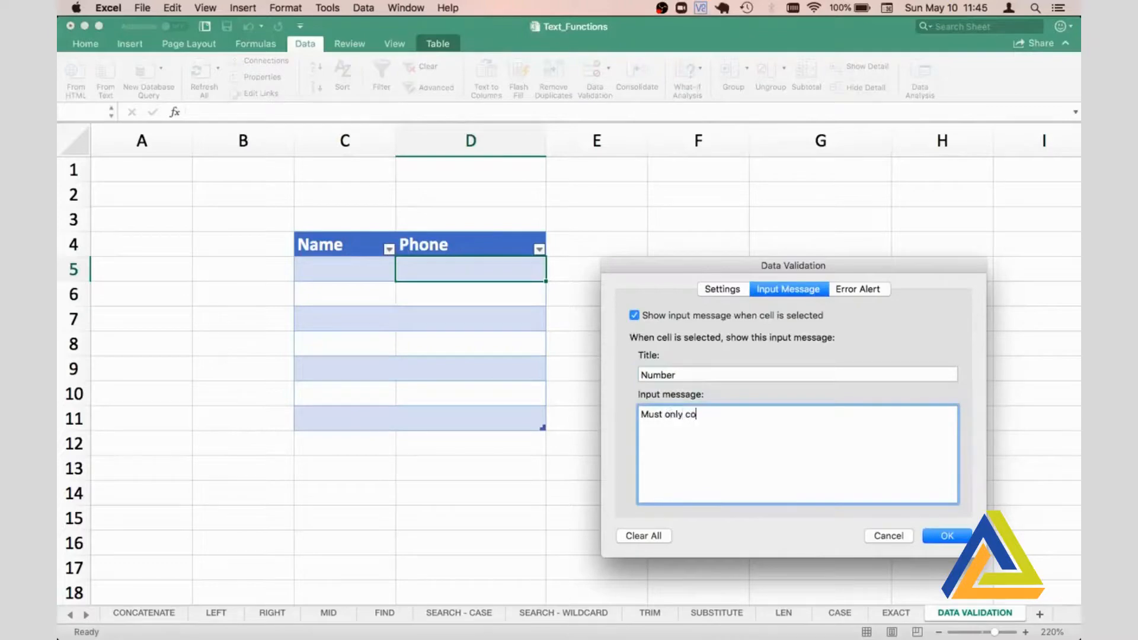
type("ntain digits")
- Set the Phone rule's error alert title to "Invalid Phone Number"
left_click(862, 288)
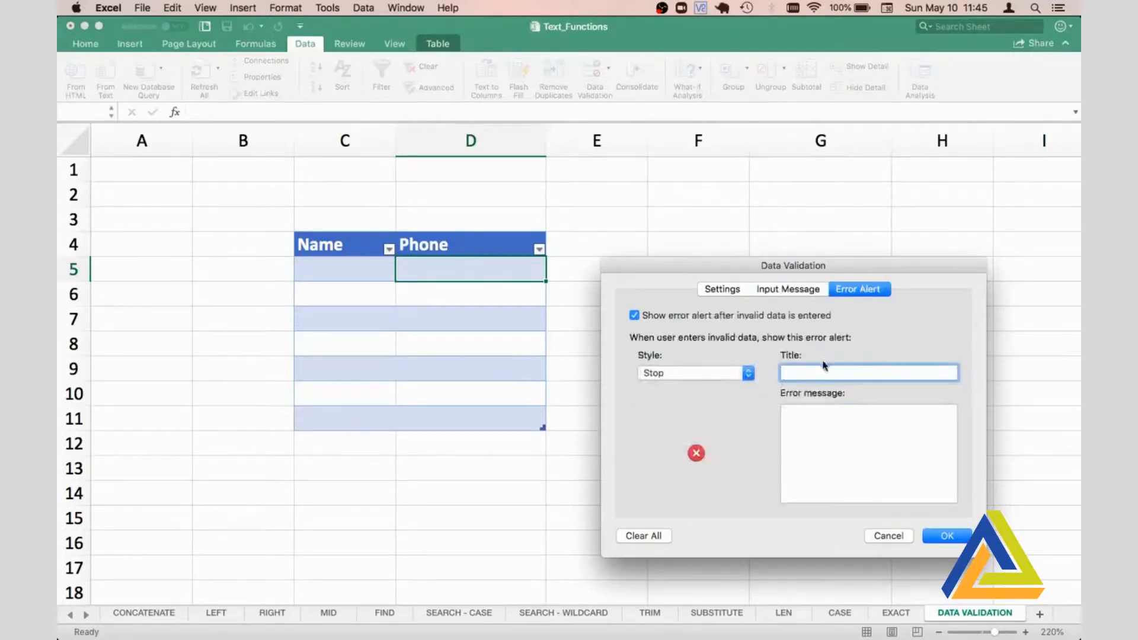
type("Invalid Phone Number")
- Change the title of the Phone rule's input message to "Phone Number"
left_click(785, 289)
left_click(660, 375)
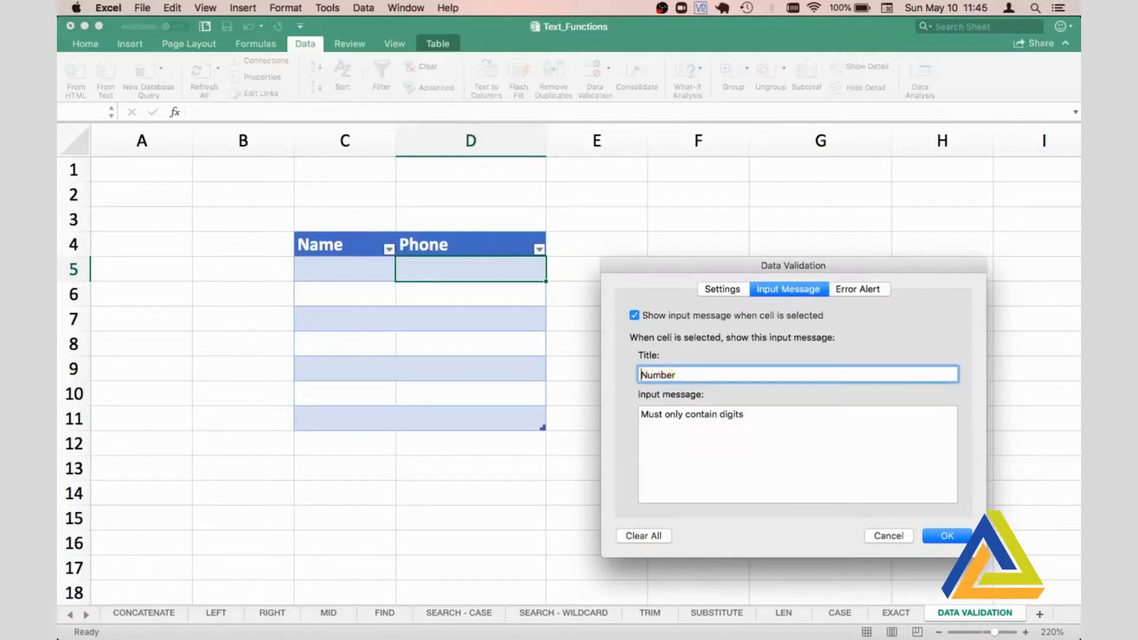
type("Phone")
- Set the Phone rule's error alert message to "Please follow the rules"
left_click(860, 289)
left_click(848, 417)
type("Ple")
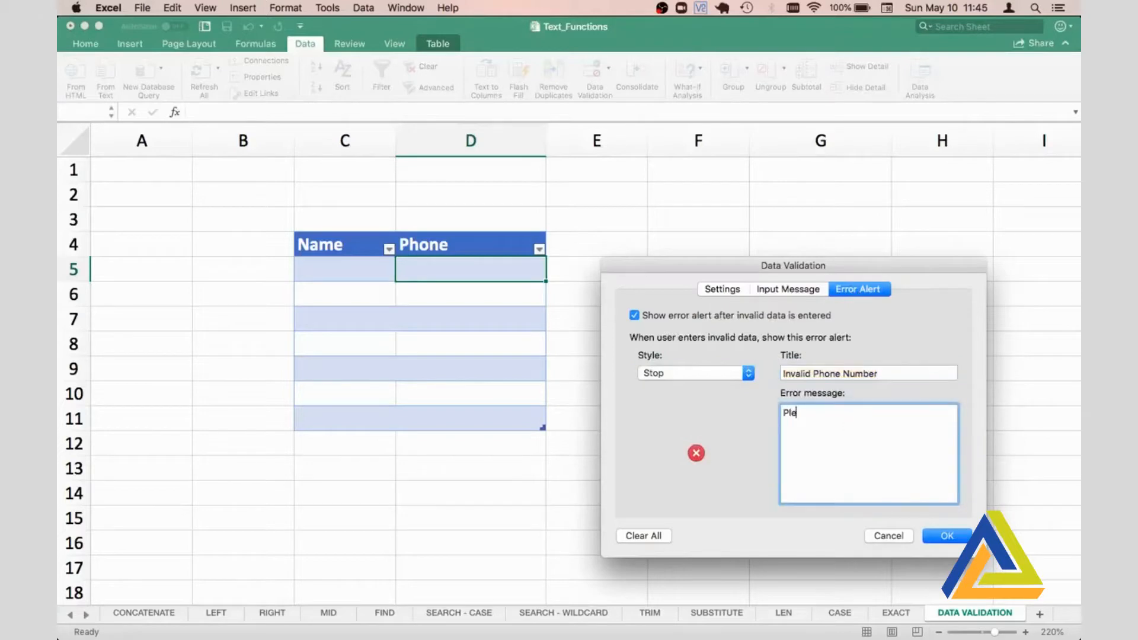
type("ase follow the rules")
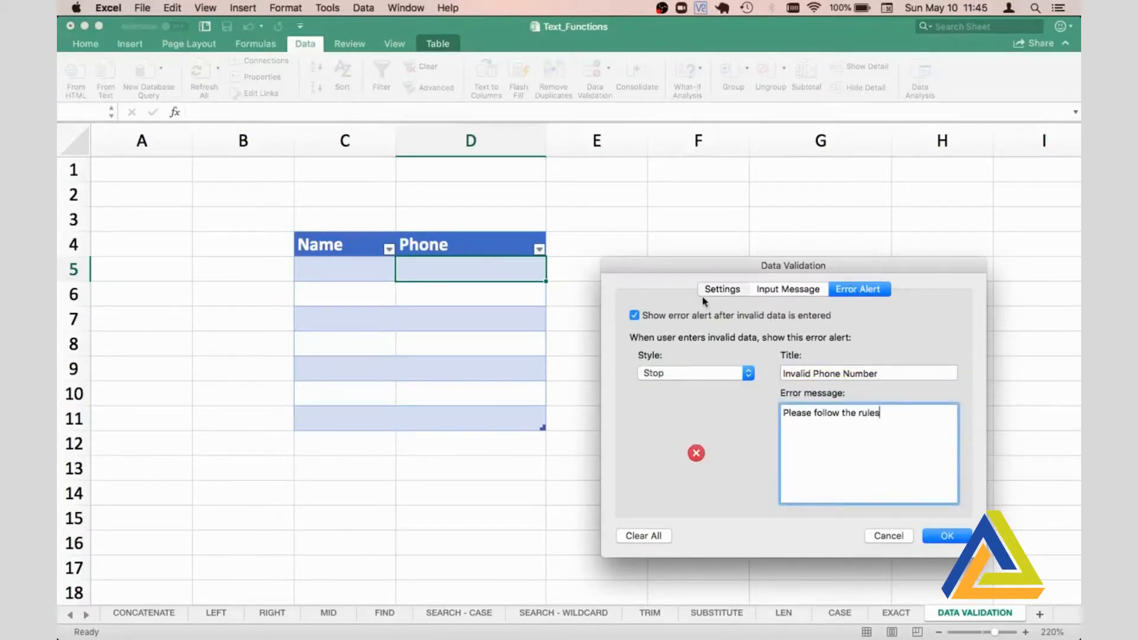
- Apply the validation rule to D5 and copy it down the Phone column through D11
left_click(706, 294)
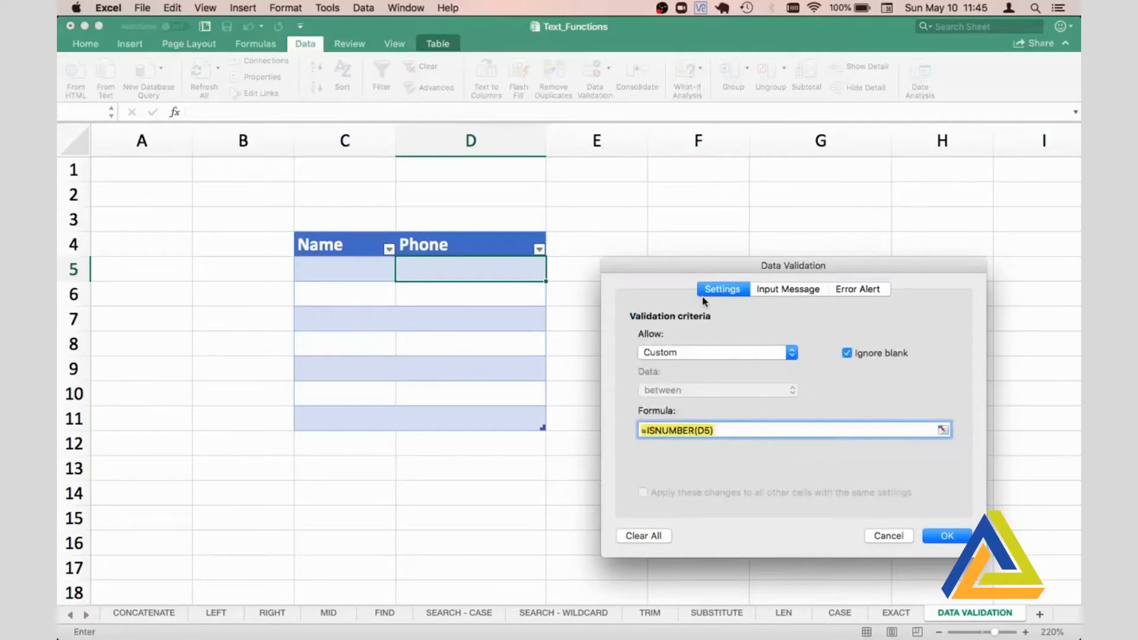
left_click(948, 537)
left_click_drag(545, 281, 532, 428)
- Check the input messages shown for cells D5, C5 and C6
left_click(451, 273)
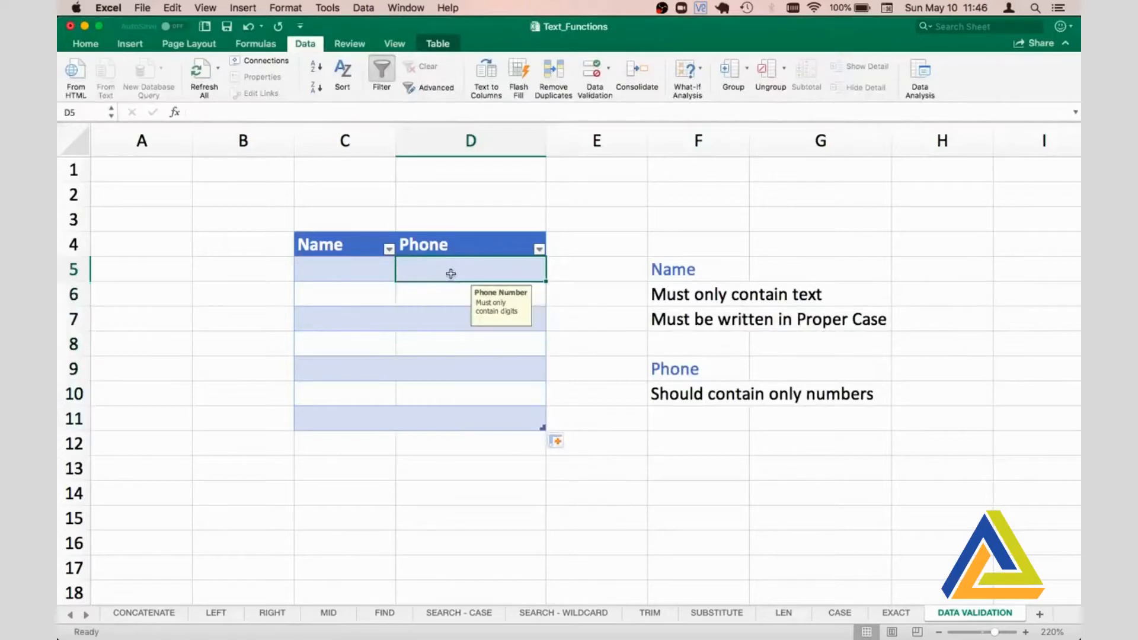
left_click(359, 271)
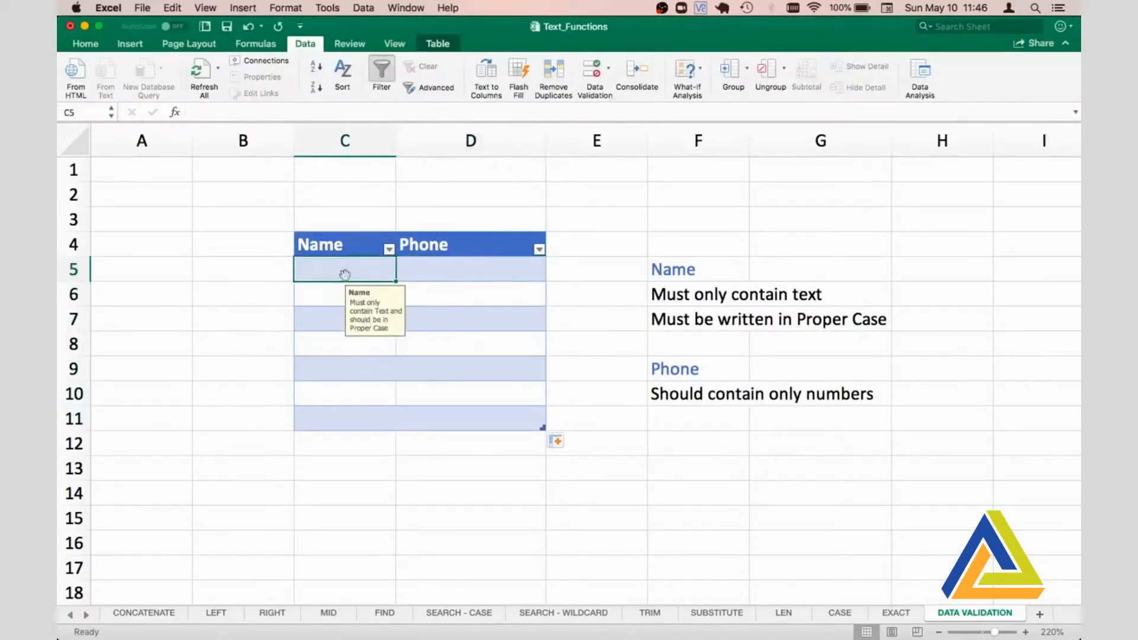
left_click(319, 292)
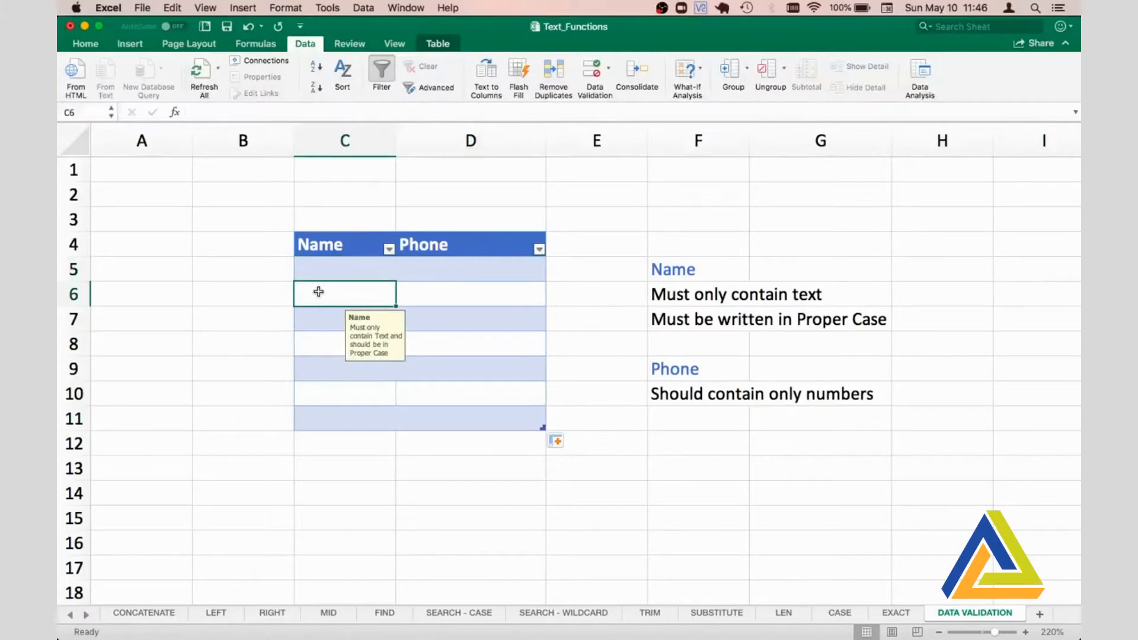